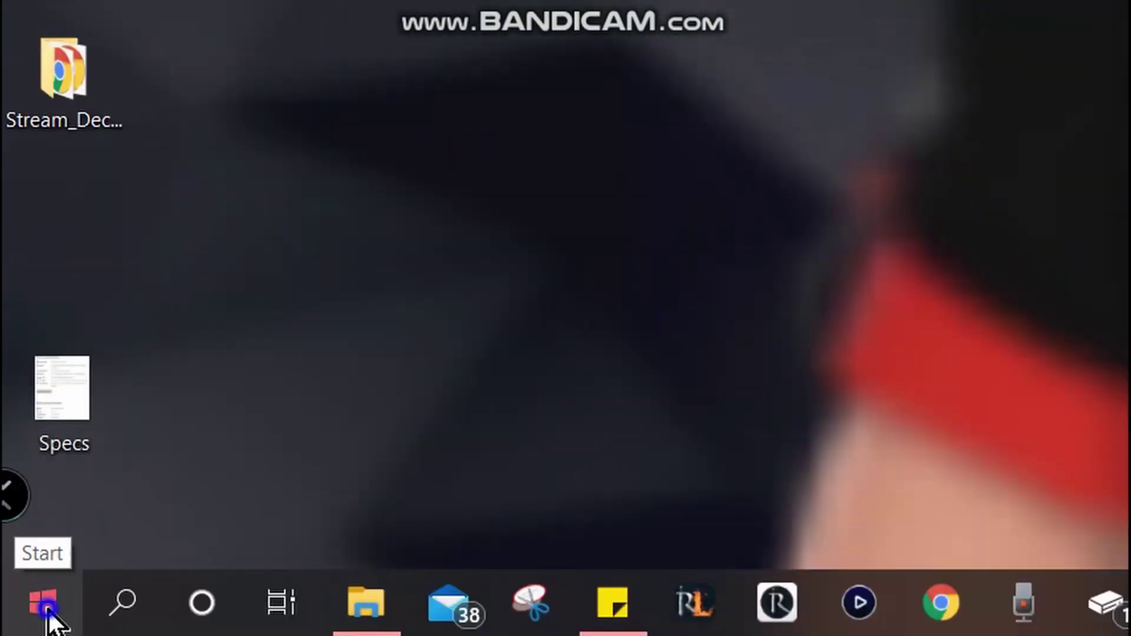
Step: Open Device Manager from the quick-access menu and expand Display adapters
right_click(47, 611)
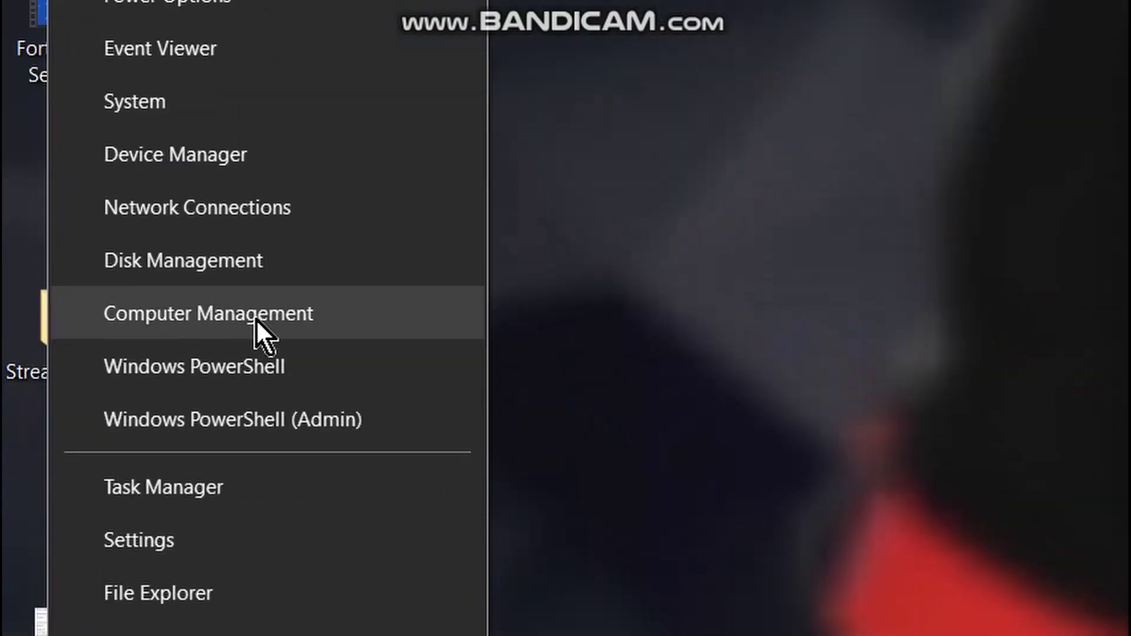
click(246, 319)
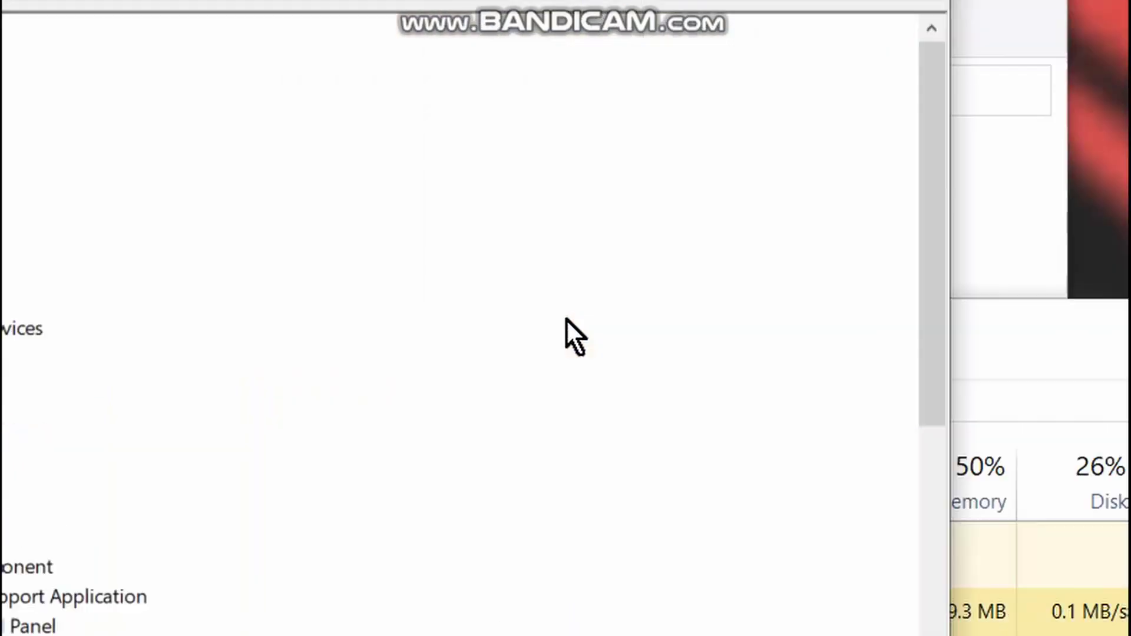
drag(566, 119, 576, 321)
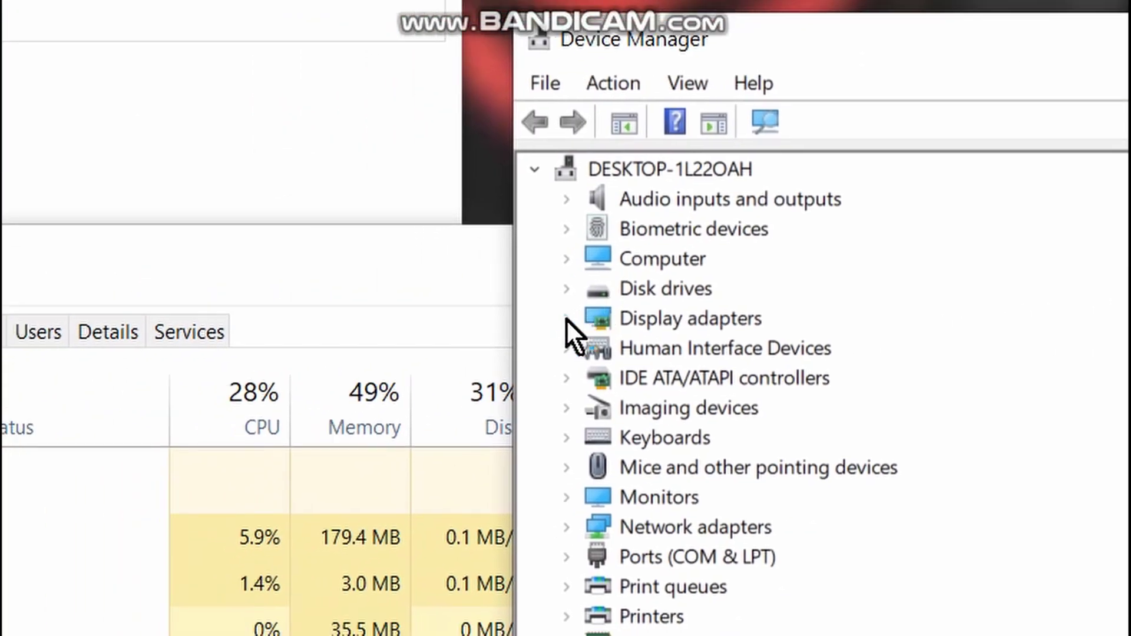
click(567, 319)
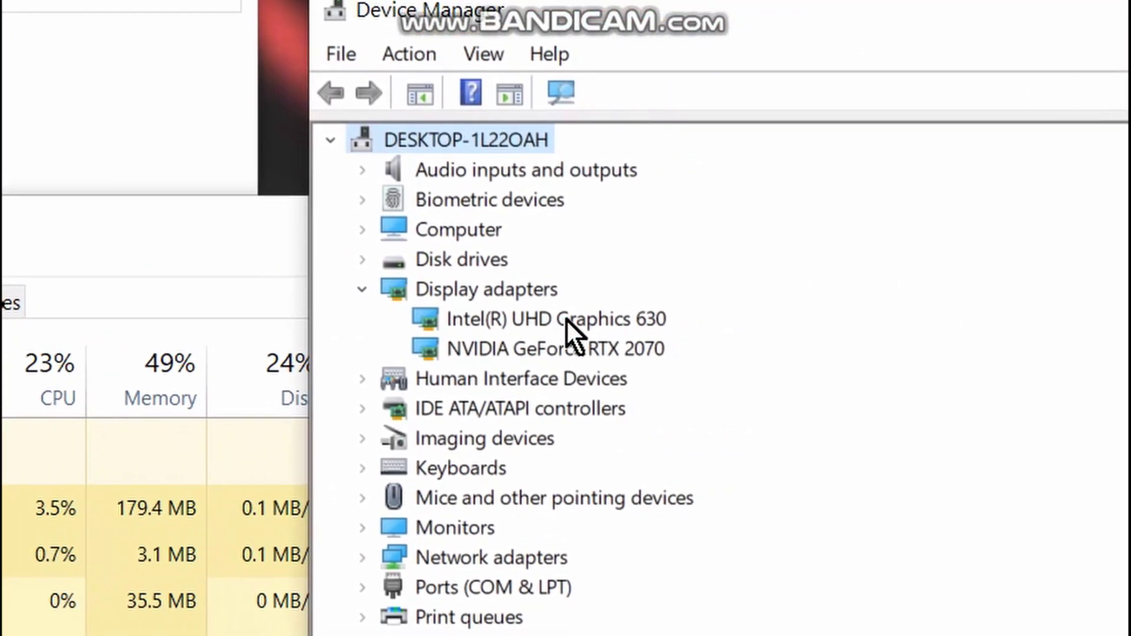
Step: Start a driver update for the Intel UHD Graphics 630, then cancel it
click(567, 320)
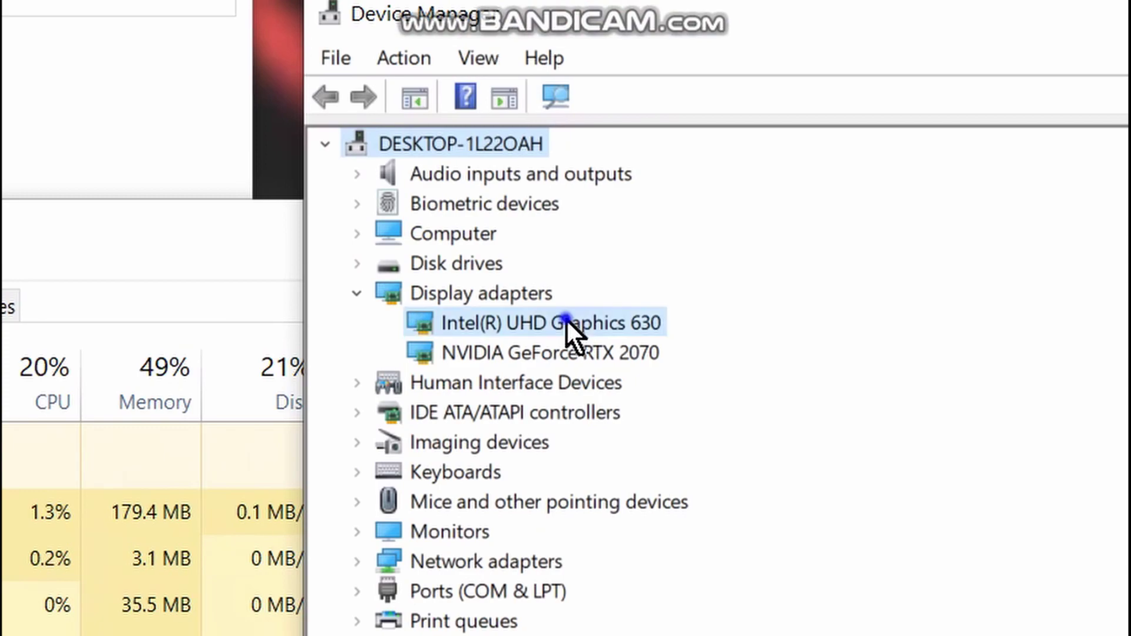
right_click(566, 319)
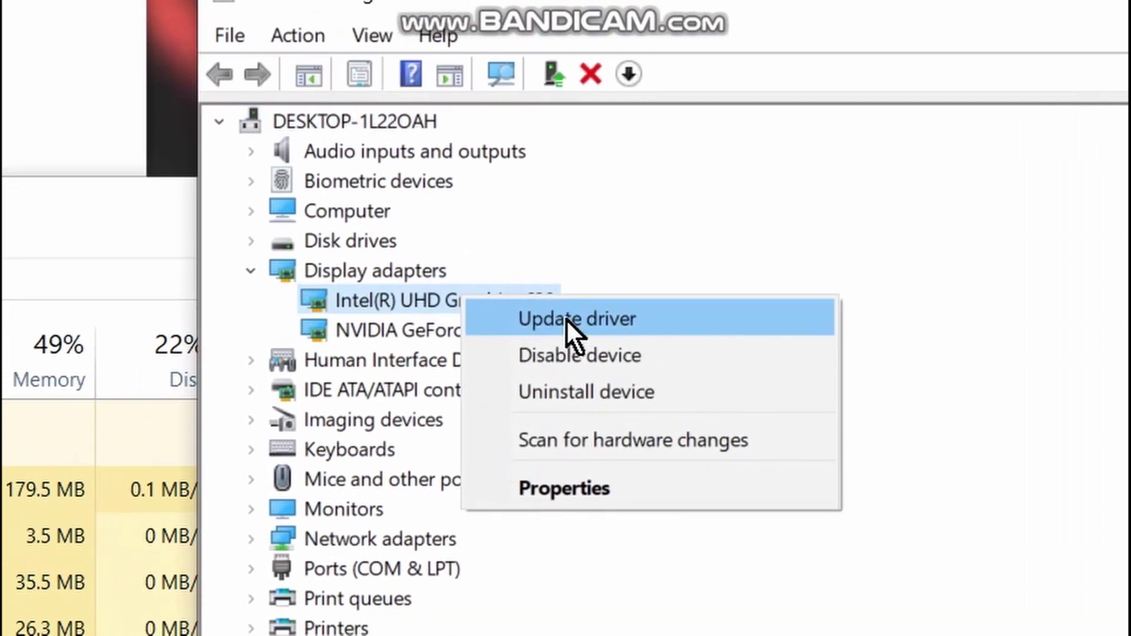
right_click(508, 352)
click(567, 319)
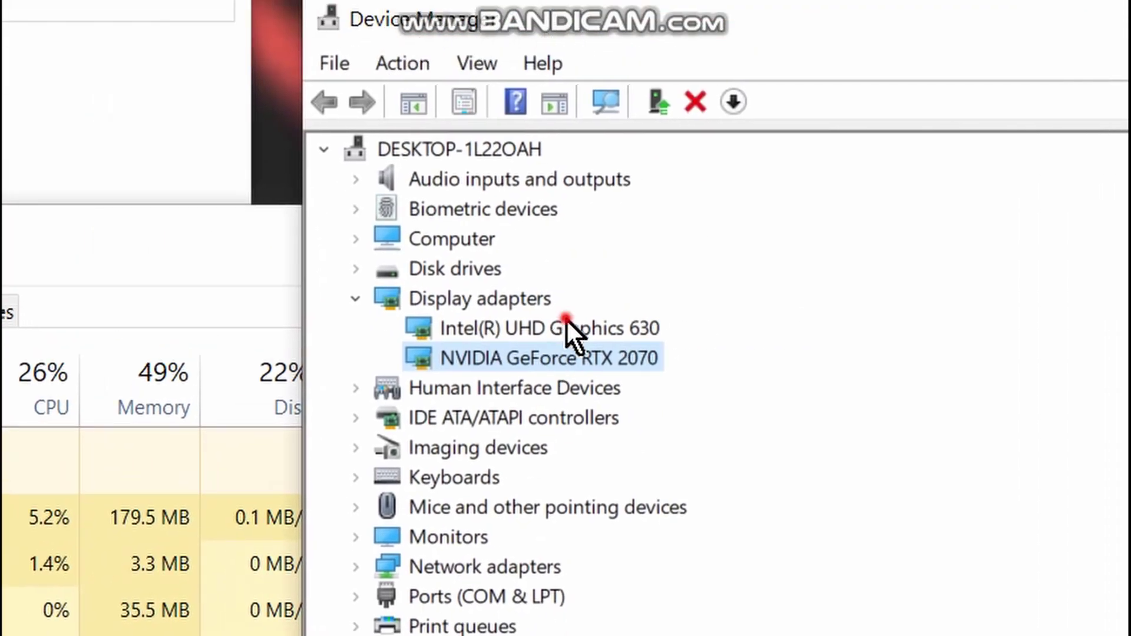
right_click(567, 319)
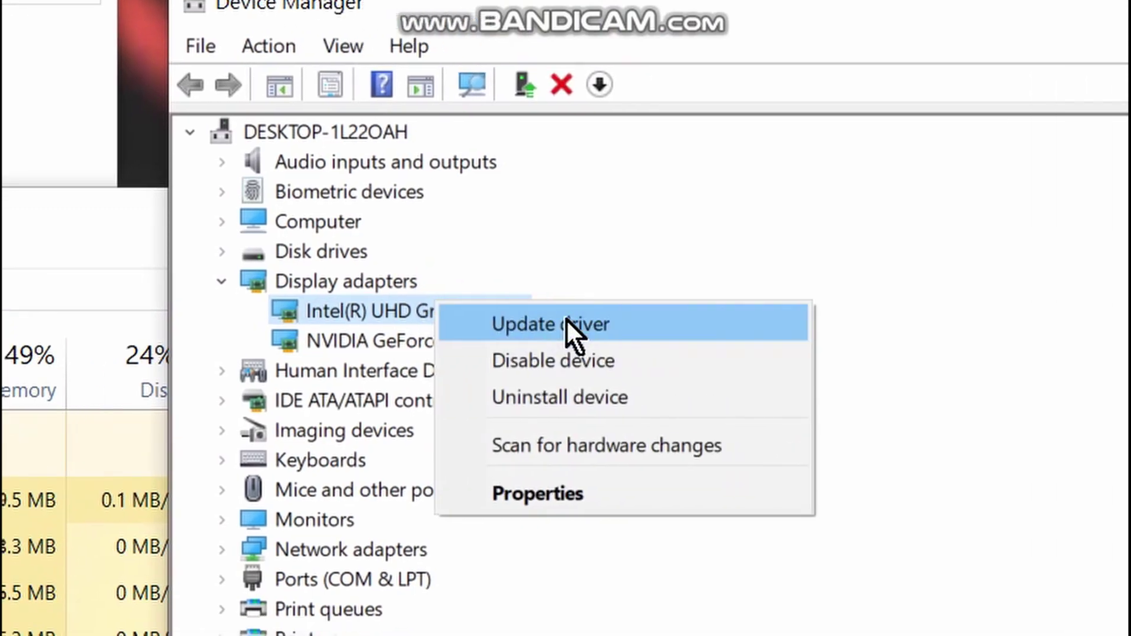
click(577, 336)
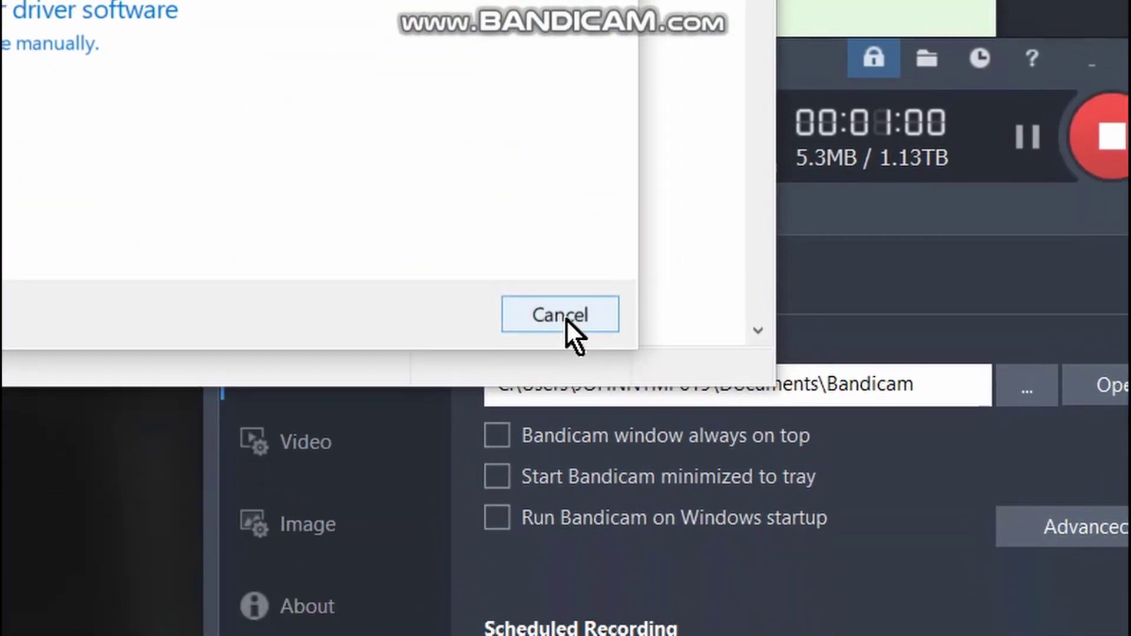
click(567, 320)
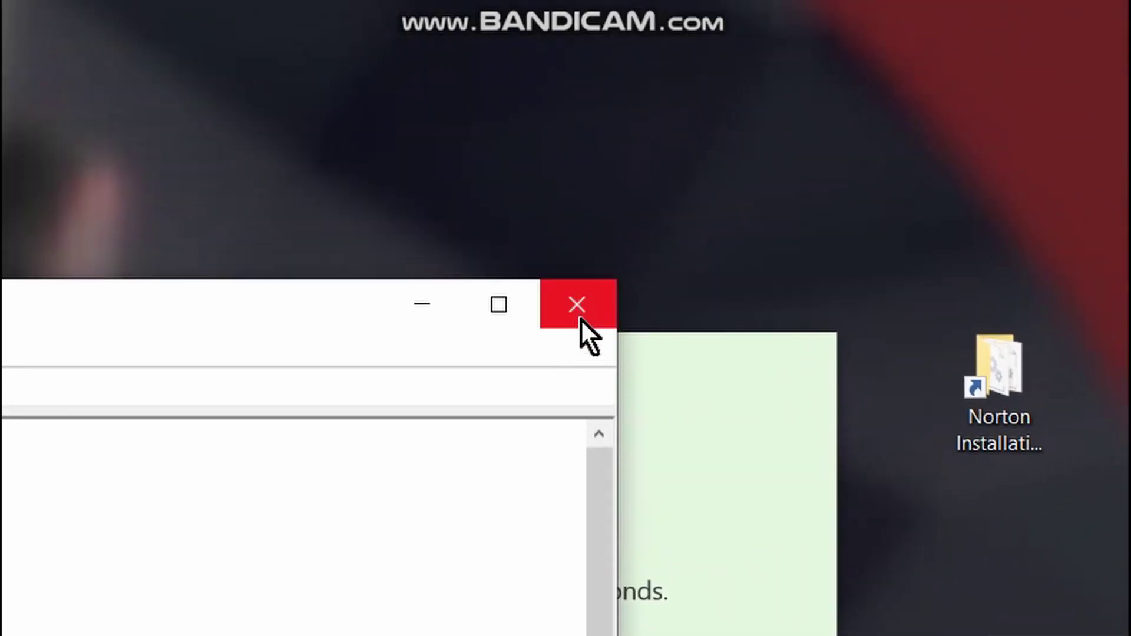
Step: Close the system window and go from desktop Personalize to System > Power & sleep
click(610, 274)
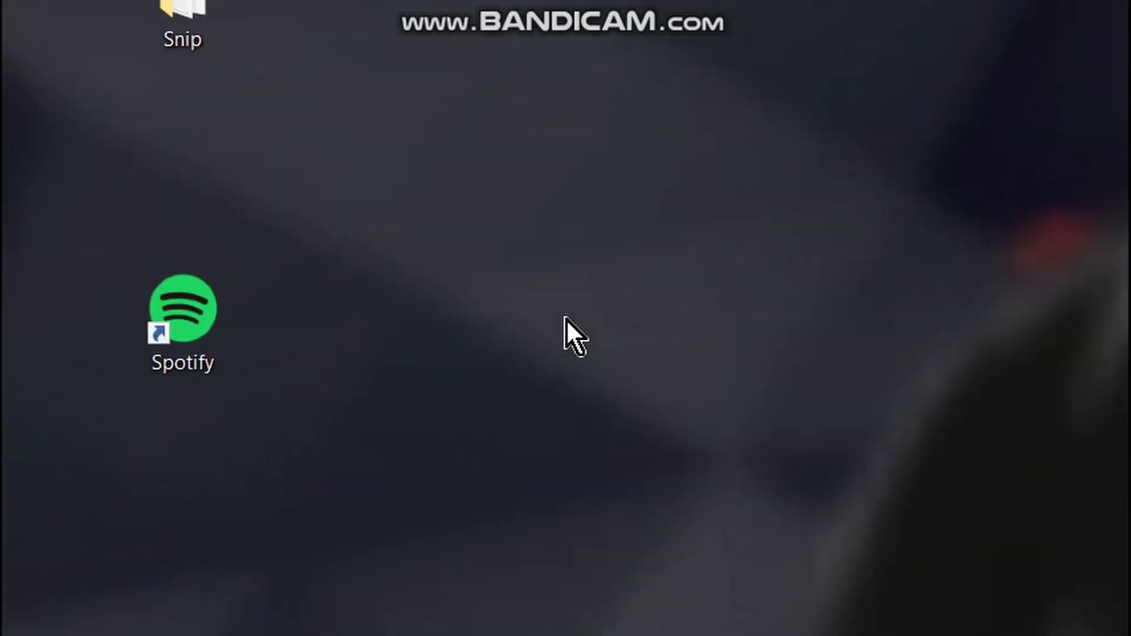
right_click(537, 292)
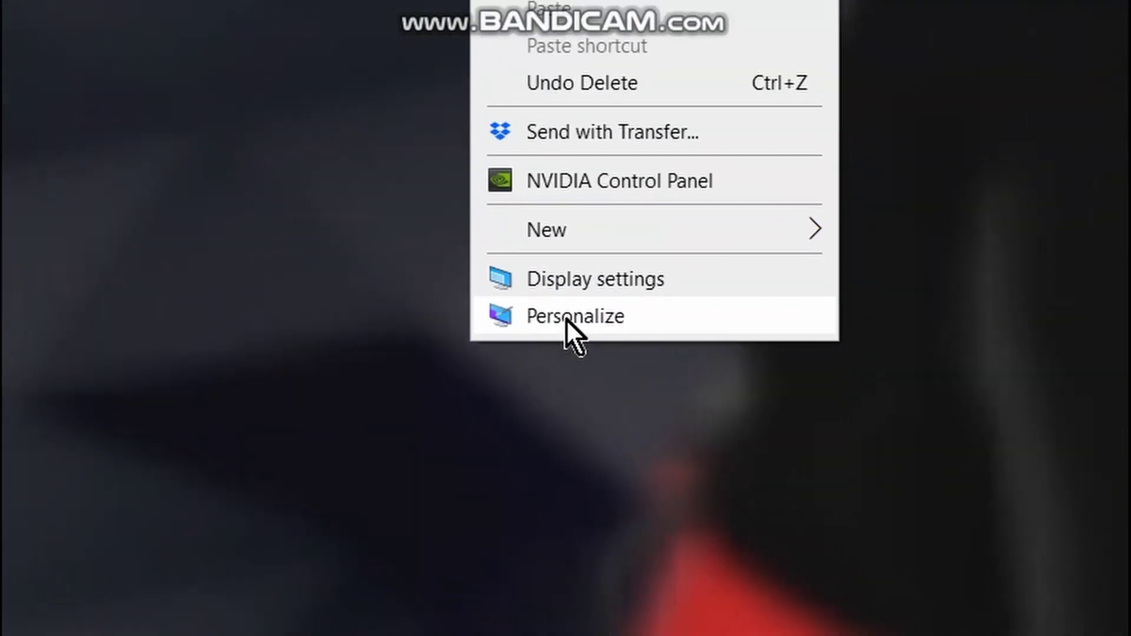
click(605, 556)
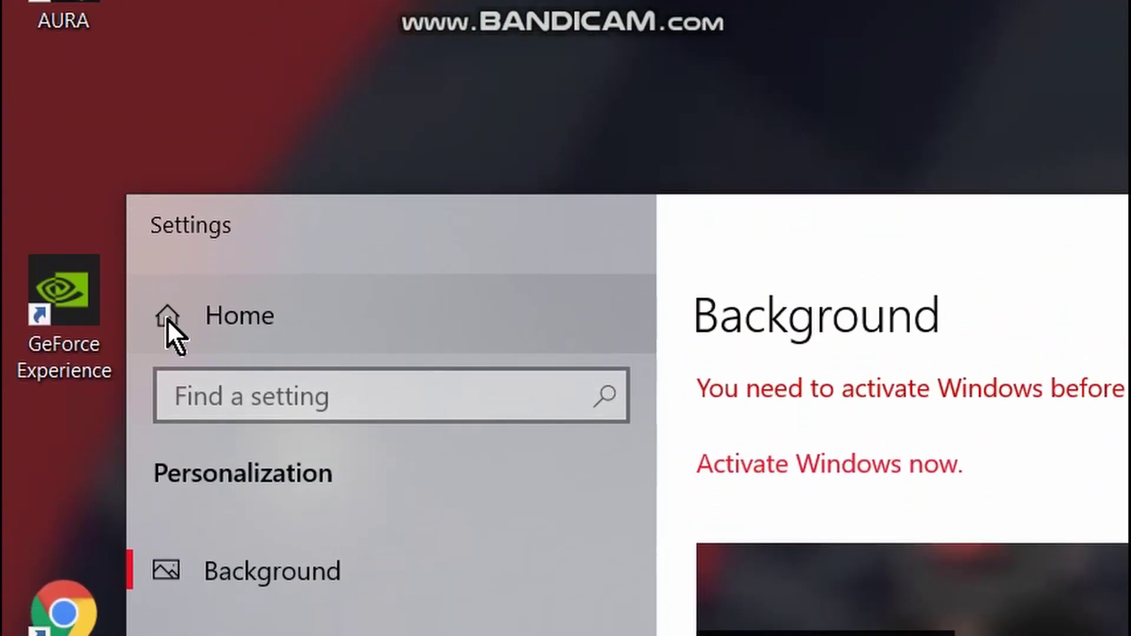
click(167, 321)
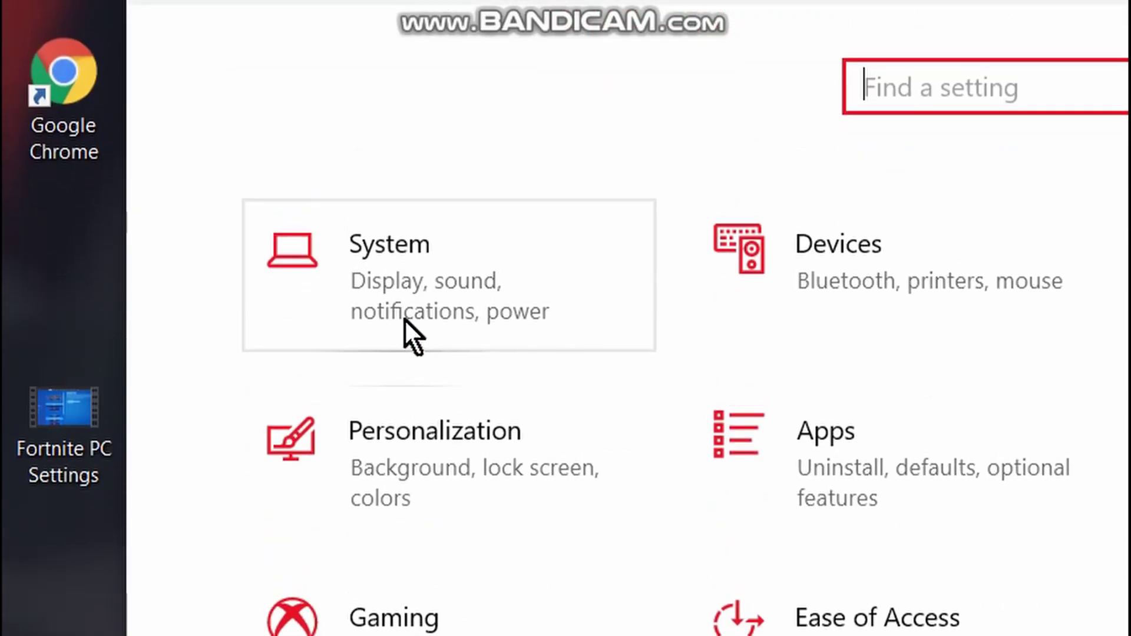
click(409, 320)
click(388, 334)
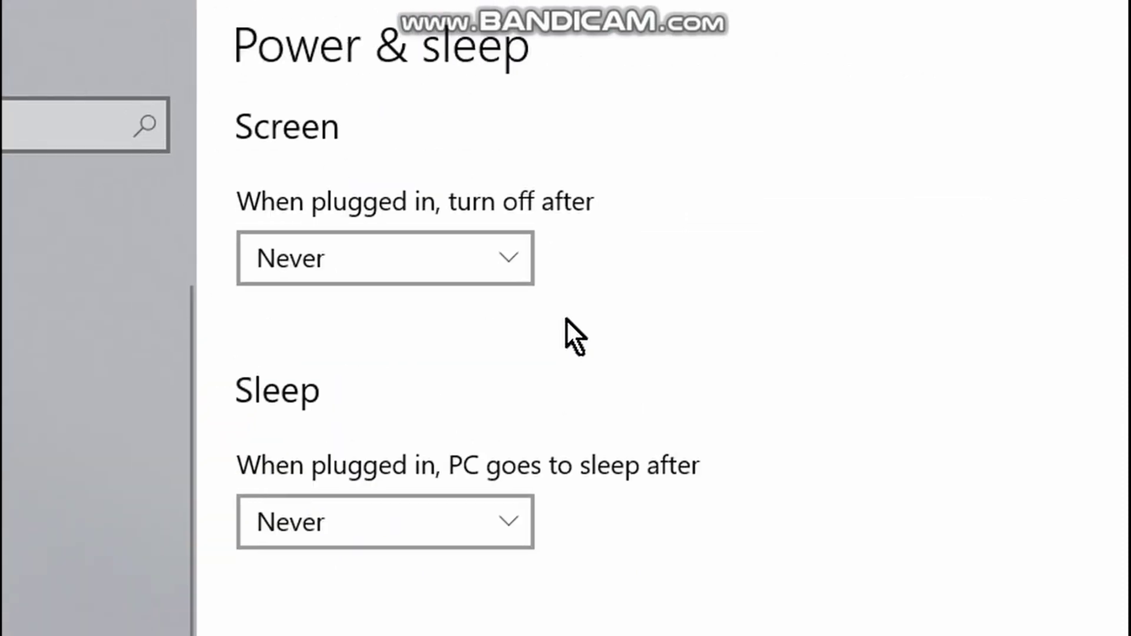
Step: Confirm the screen turn-off and sleep dropdowns both remain at Never
click(567, 321)
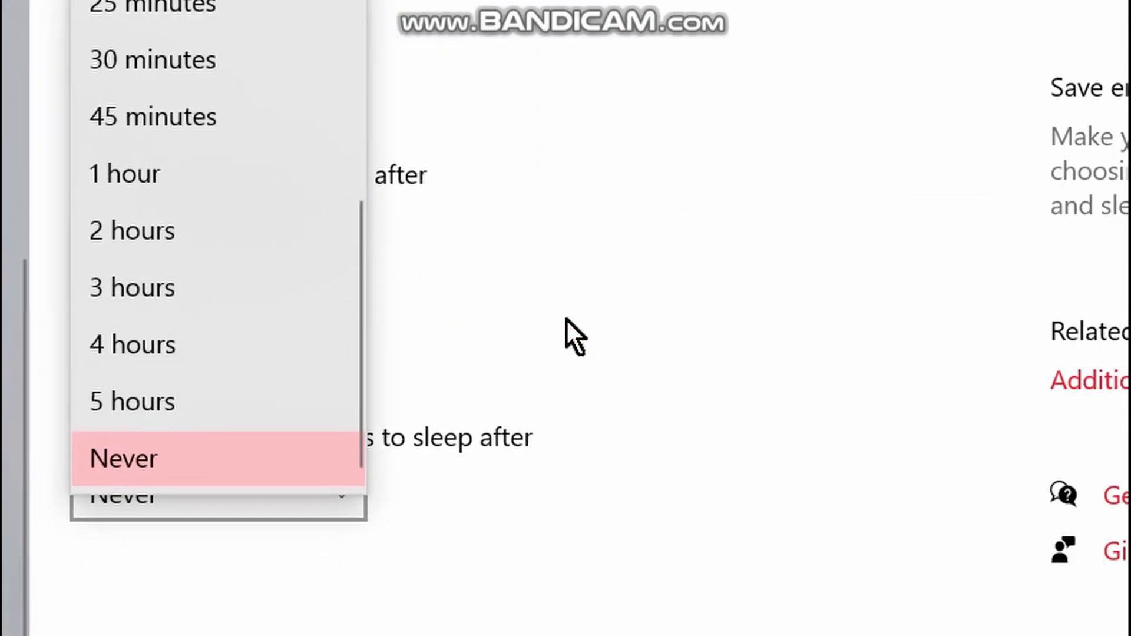
click(567, 319)
click(567, 319)
click(567, 319)
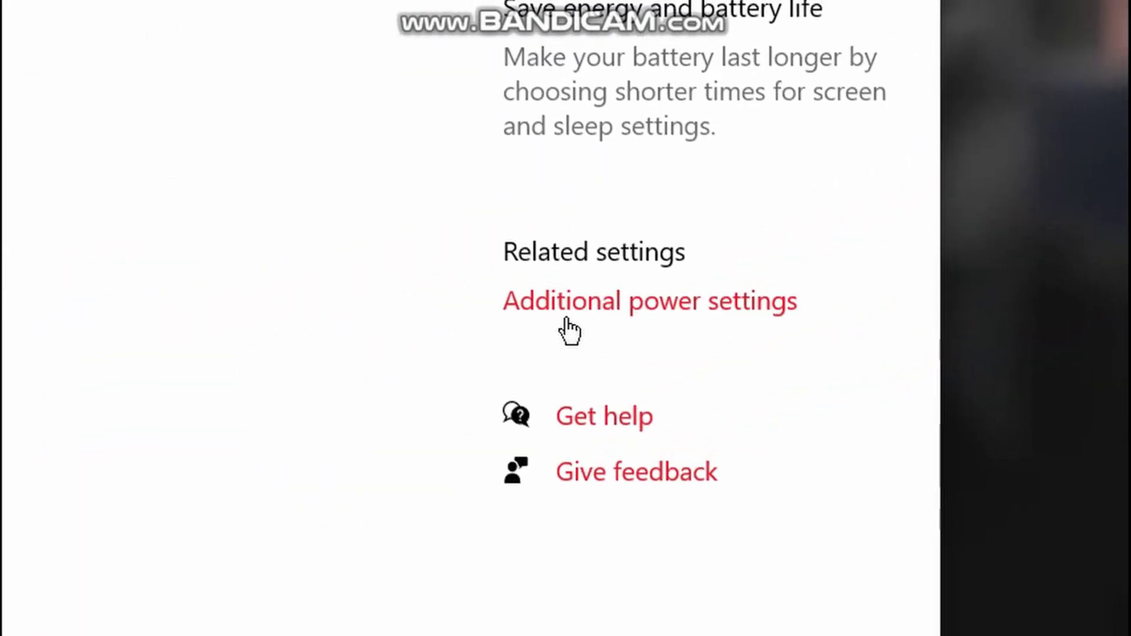
Step: Open Additional power settings and edit the Balanced plan's settings
click(1013, 134)
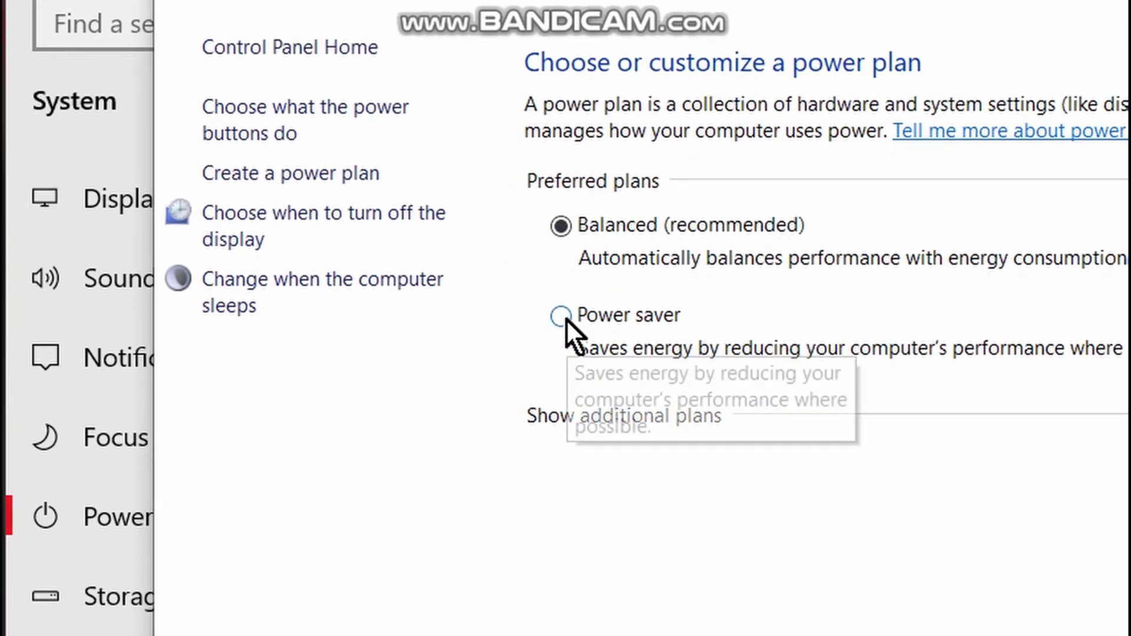
click(561, 315)
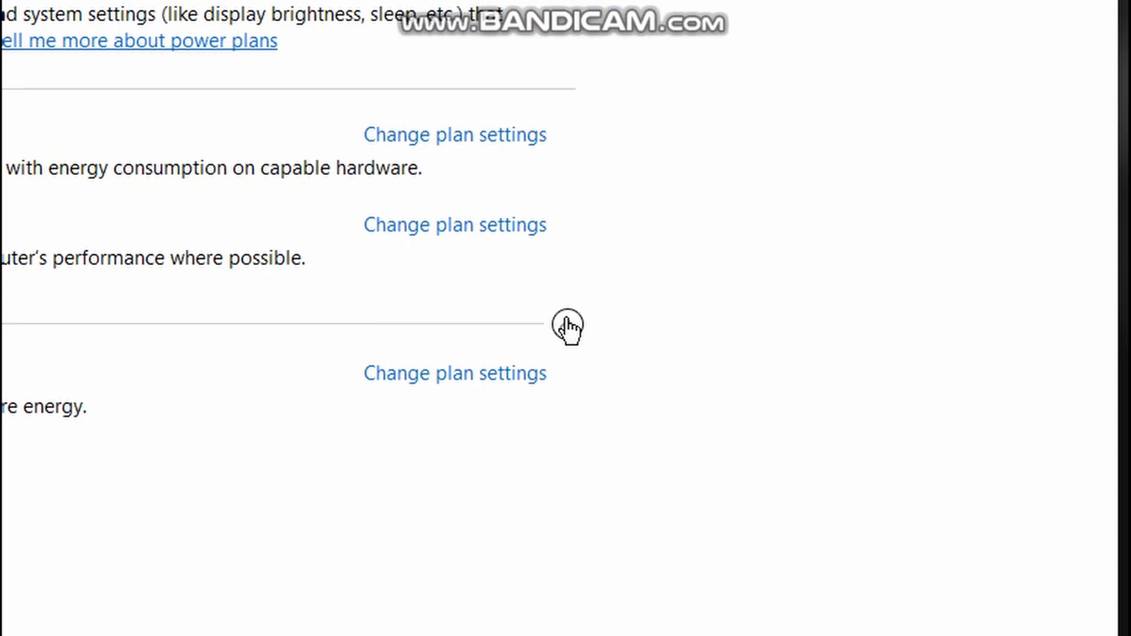
click(567, 325)
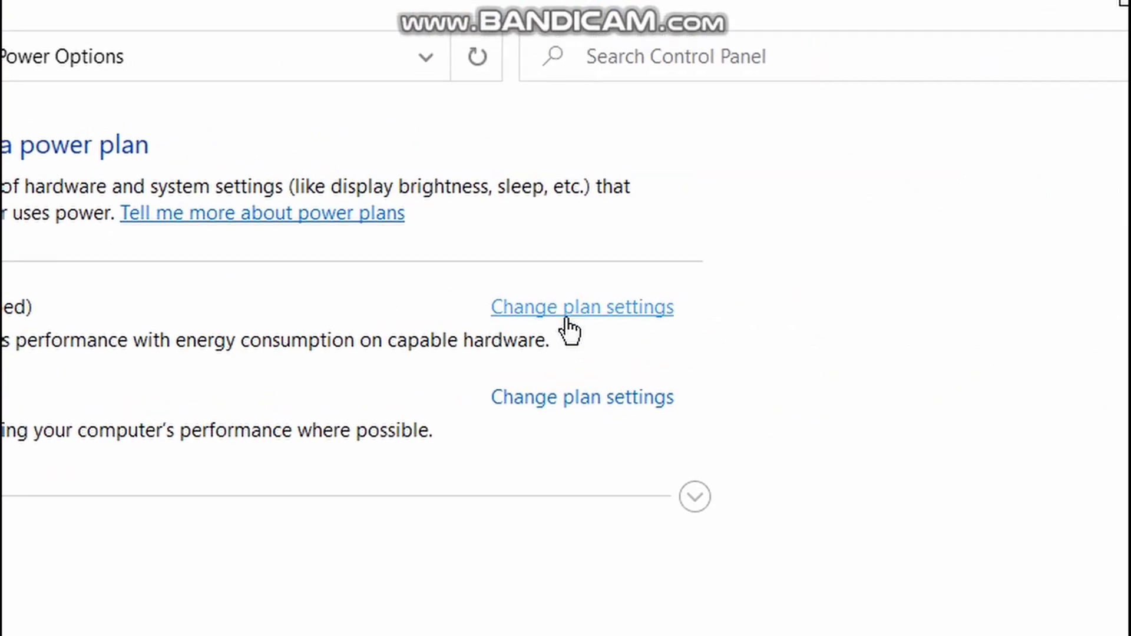
click(442, 135)
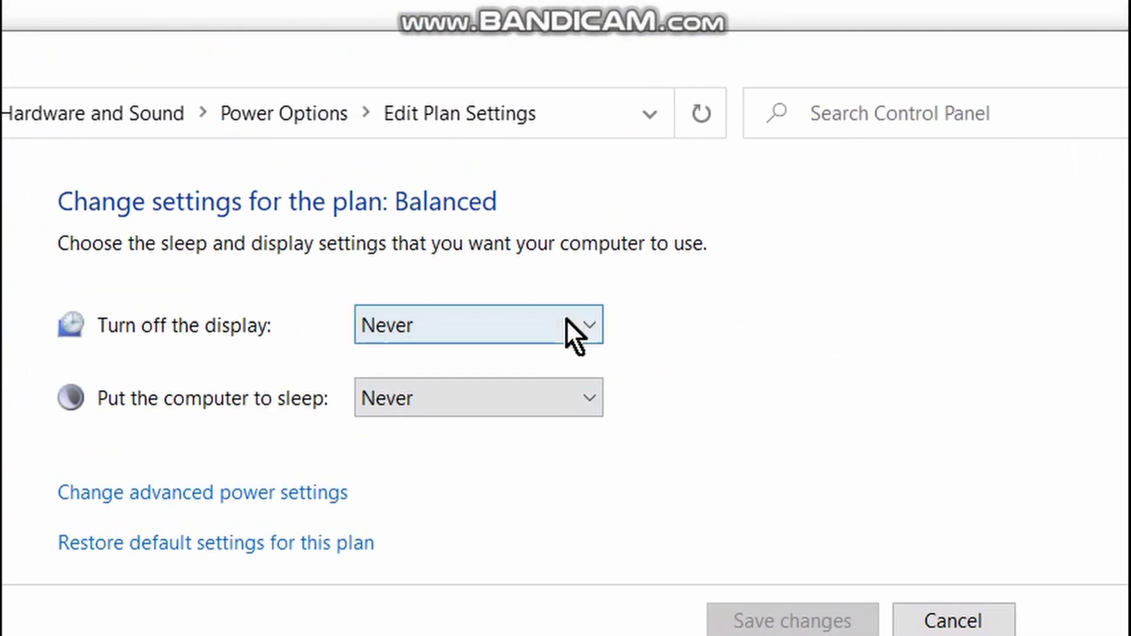
Step: Verify display turn-off and computer sleep stay at Never, then open advanced power settings
click(333, 267)
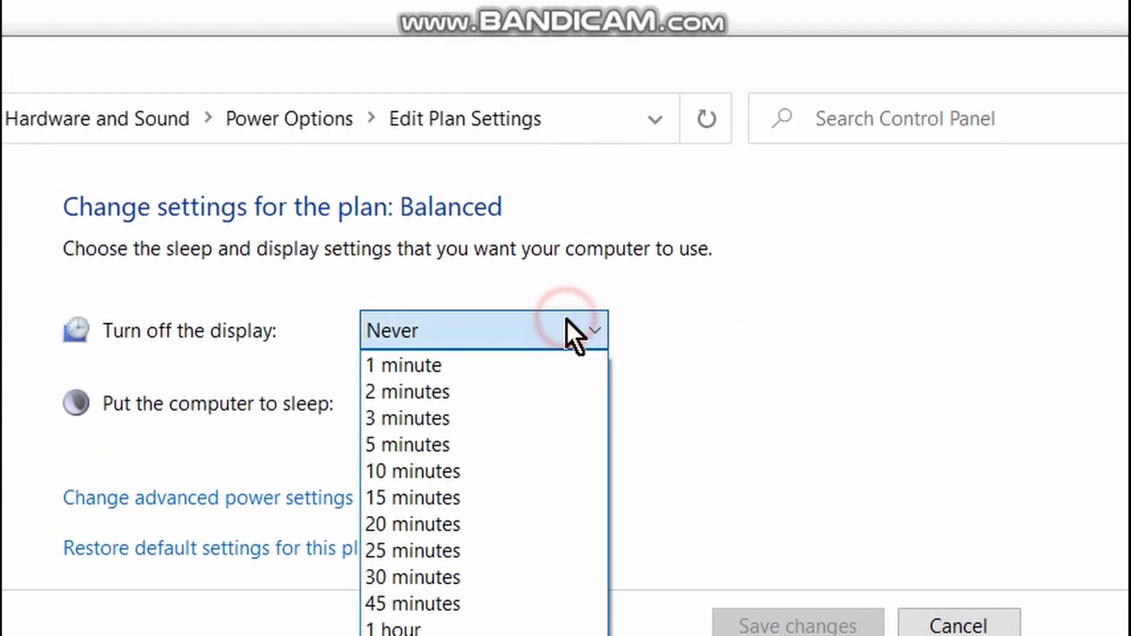
click(567, 321)
click(566, 404)
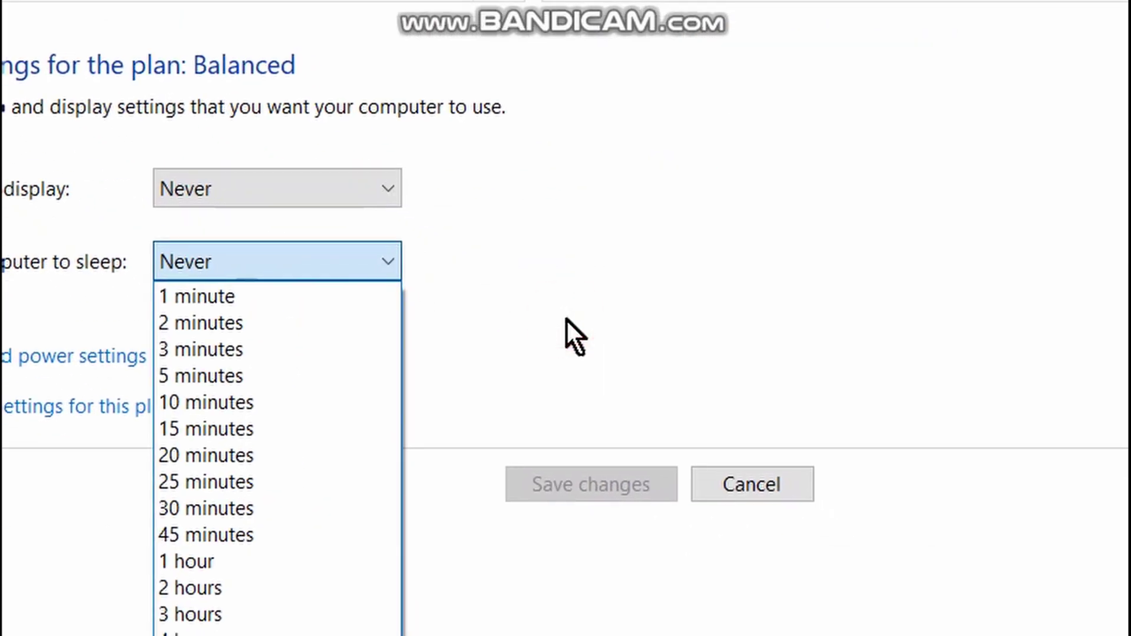
click(566, 318)
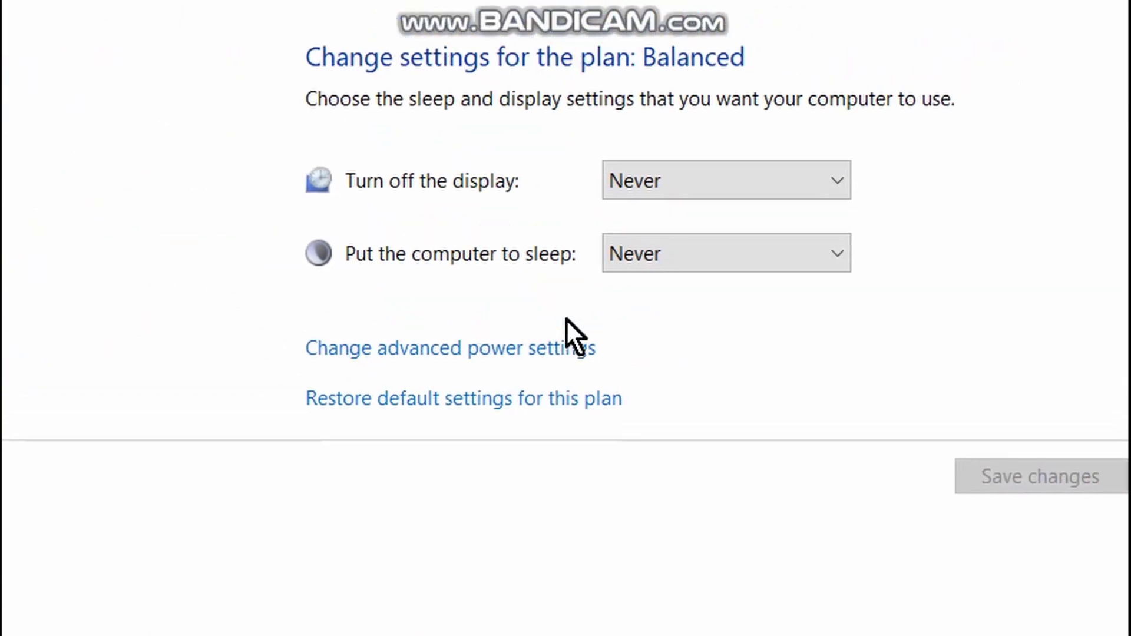
click(566, 318)
click(328, 338)
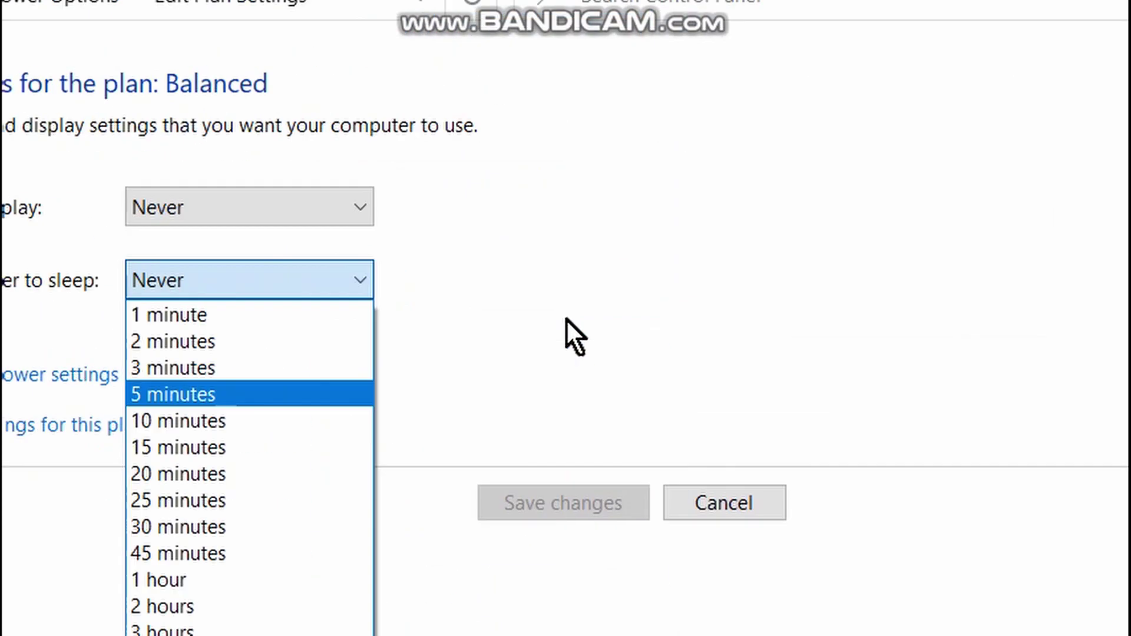
click(41, 420)
click(27, 375)
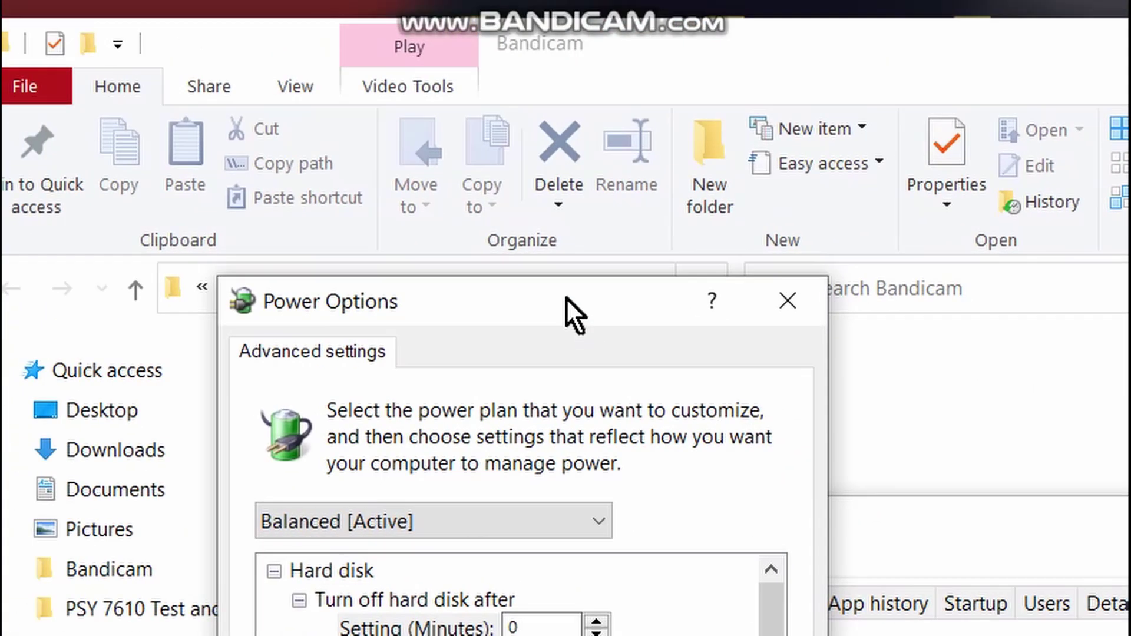
Step: Reposition the advanced power options and keep hard disk turn-off at Never
drag(322, 148, 1130, 149)
drag(567, 320, 707, 257)
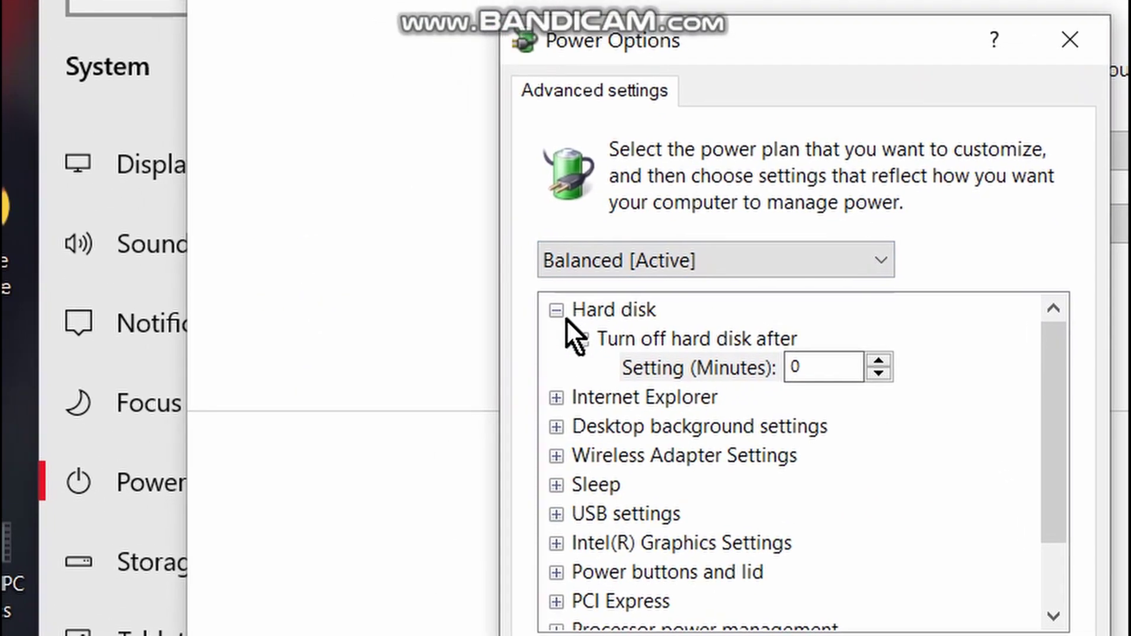
click(216, 462)
click(565, 314)
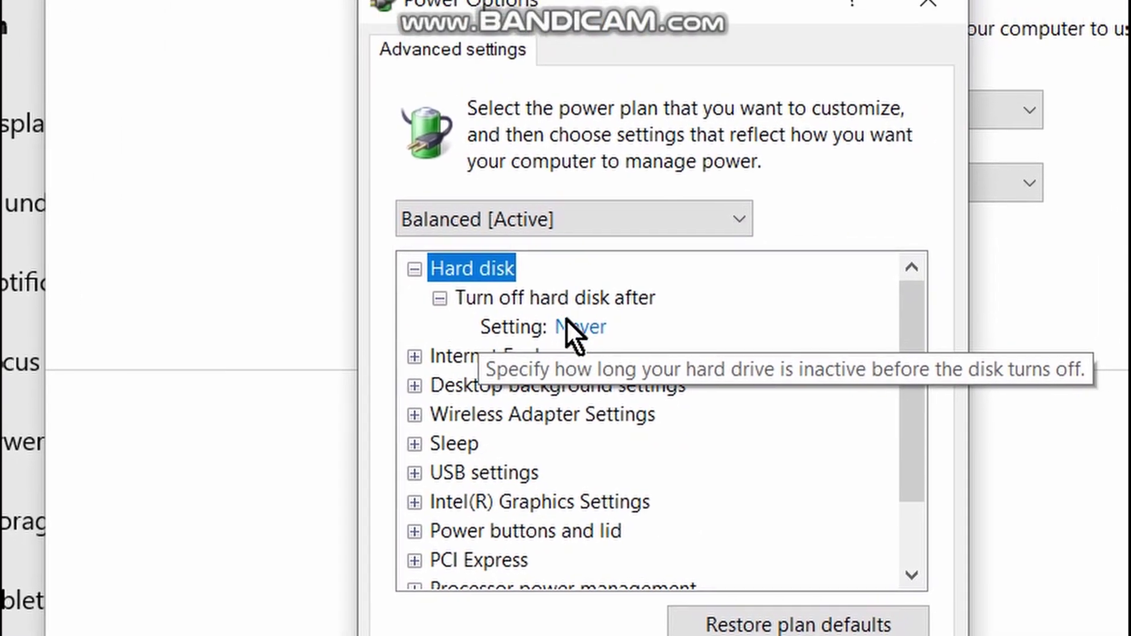
click(698, 349)
click(491, 362)
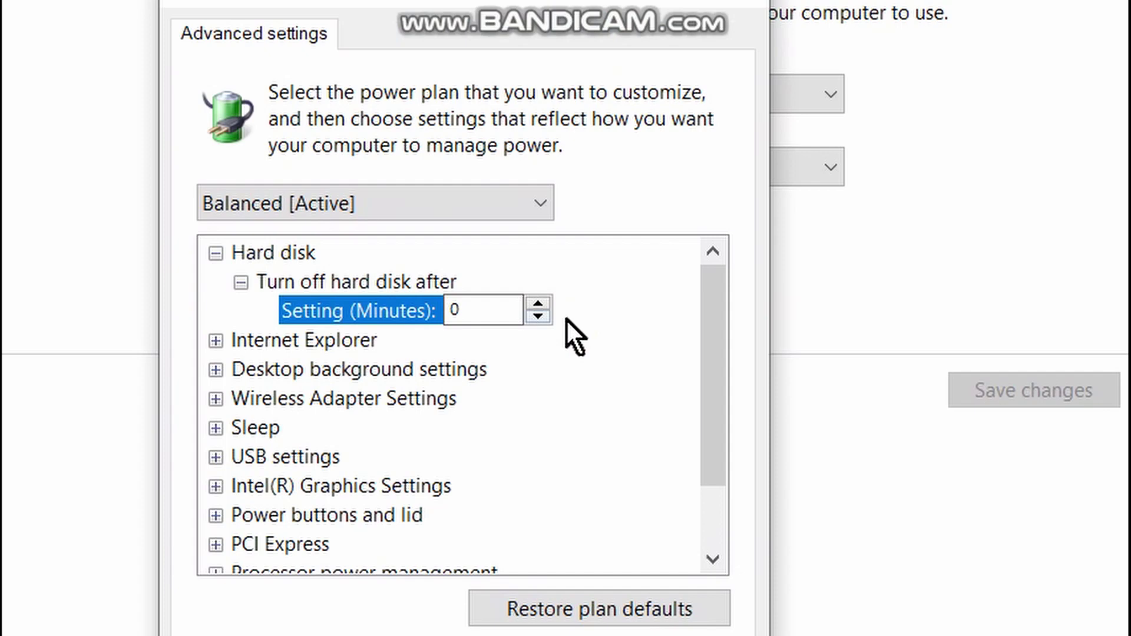
click(491, 361)
click(567, 320)
click(567, 320)
click(567, 320)
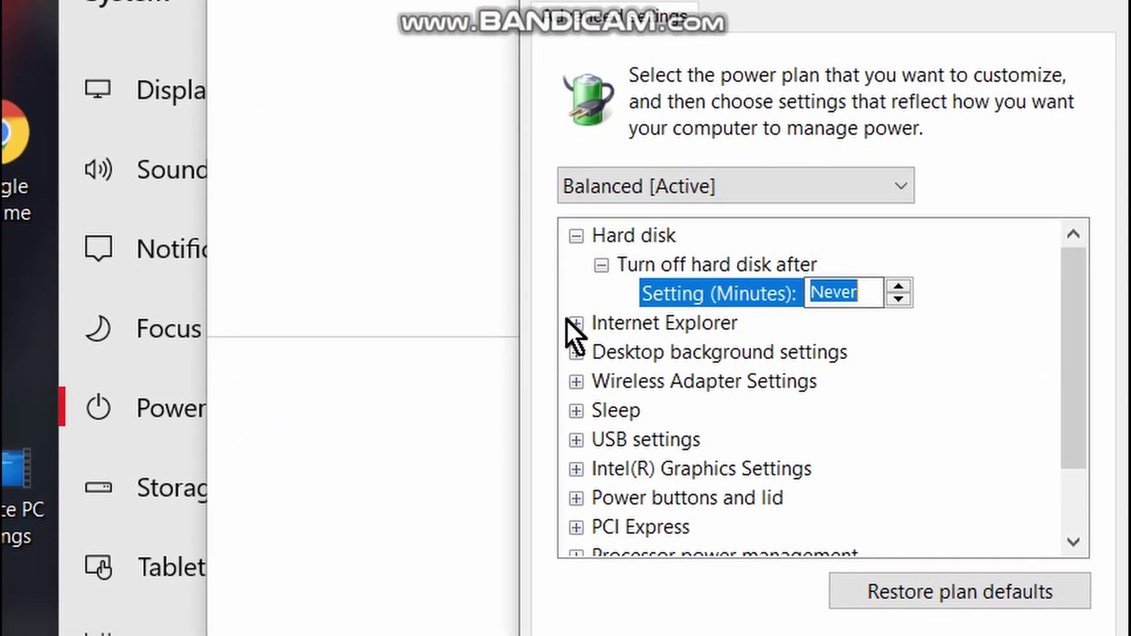
Step: Check the Sleep group: sleep after, unattended timeout, hybrid sleep Off, hibernate after, wake timers
scroll(180, 389, down, 1)
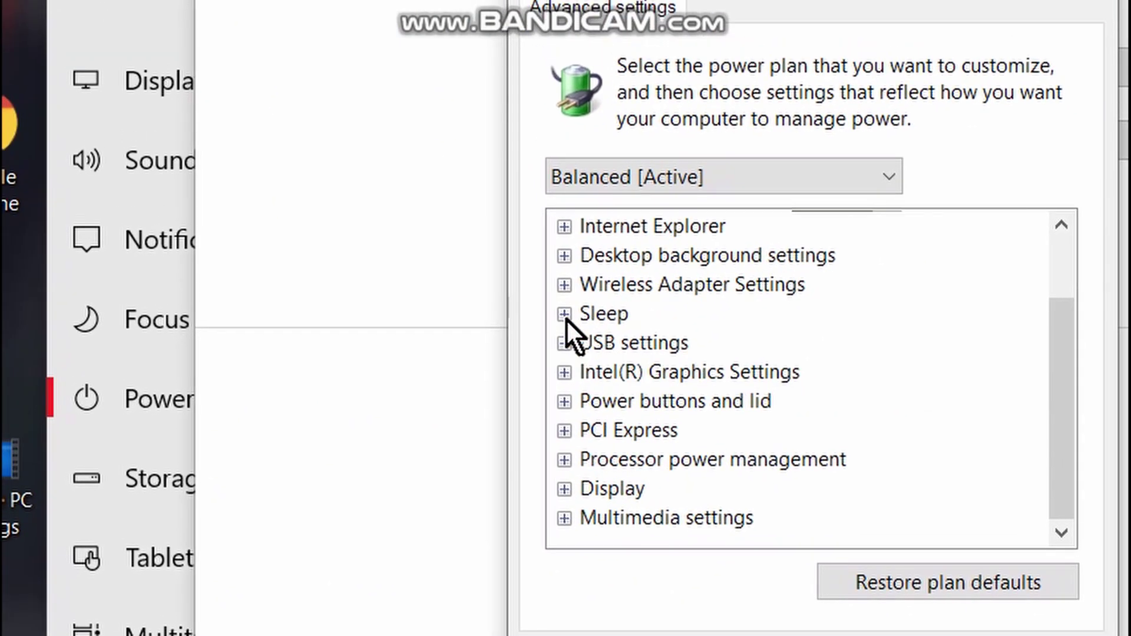
click(567, 320)
click(589, 345)
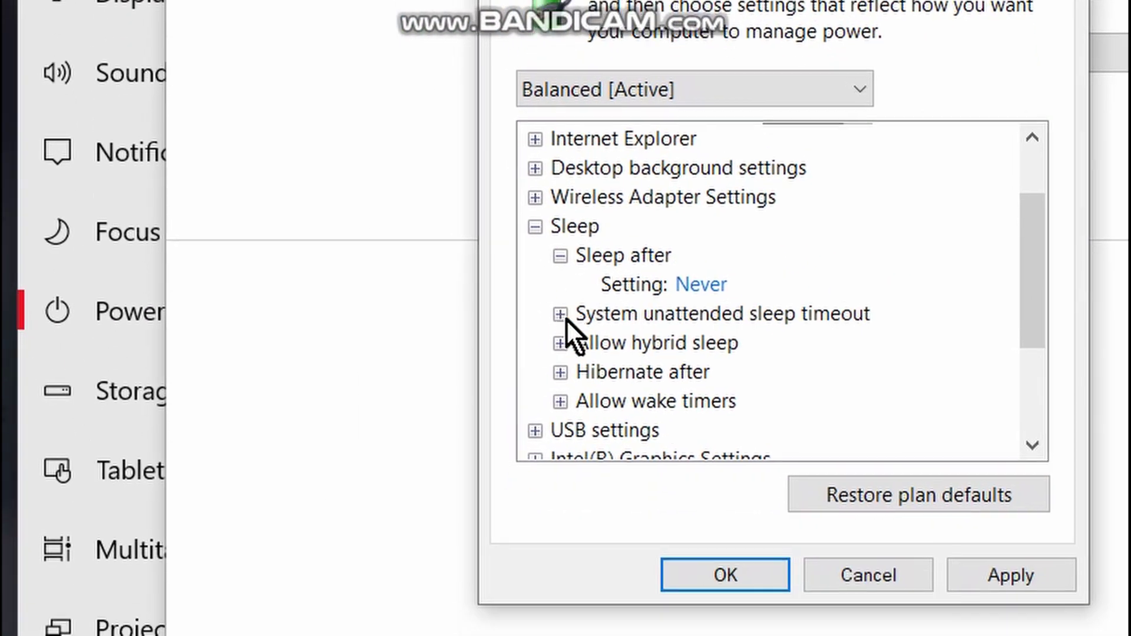
click(563, 317)
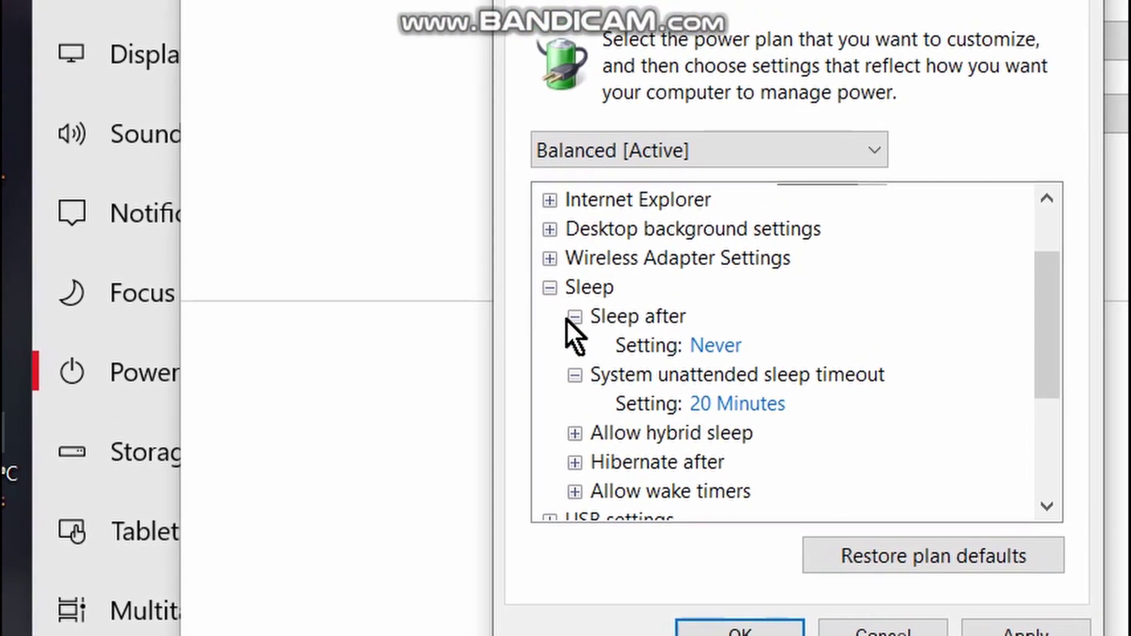
click(403, 230)
click(564, 348)
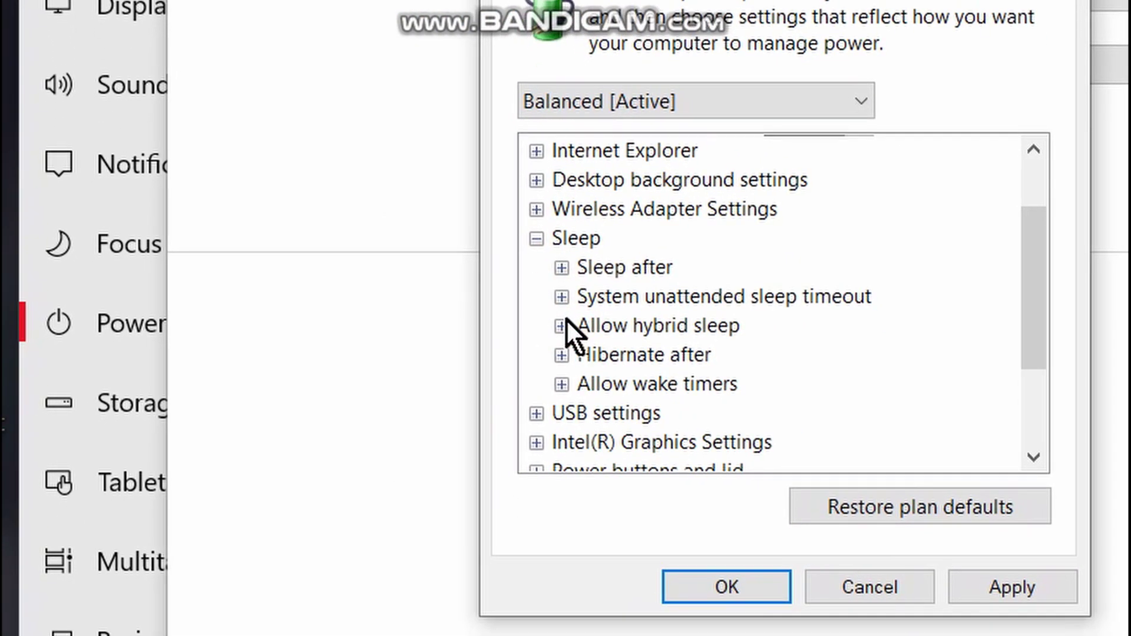
click(564, 407)
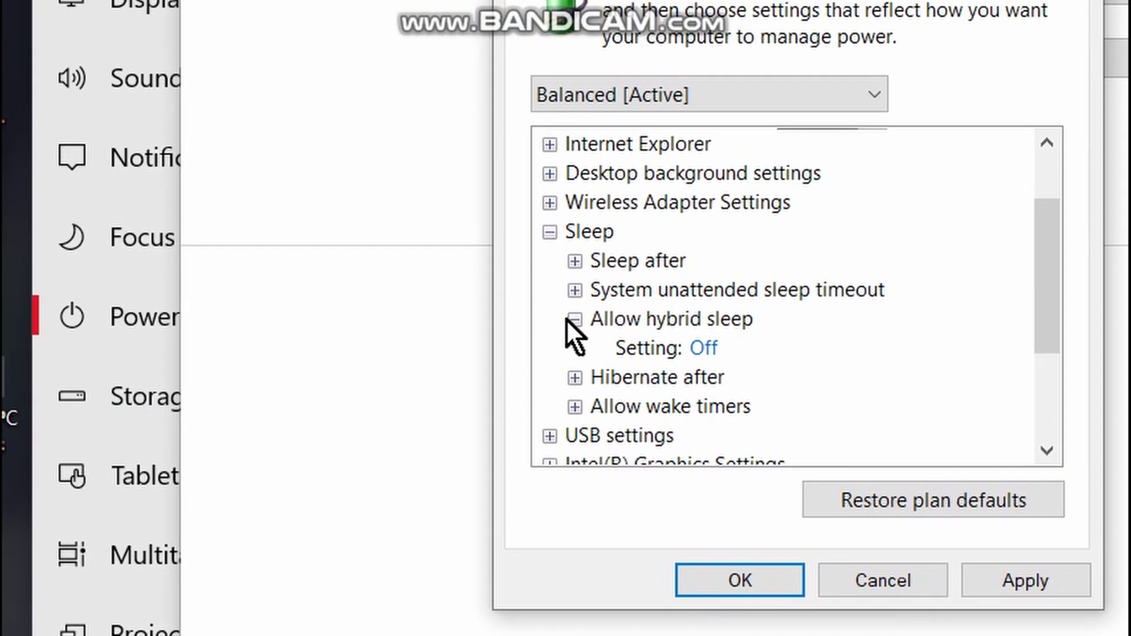
click(567, 320)
click(570, 348)
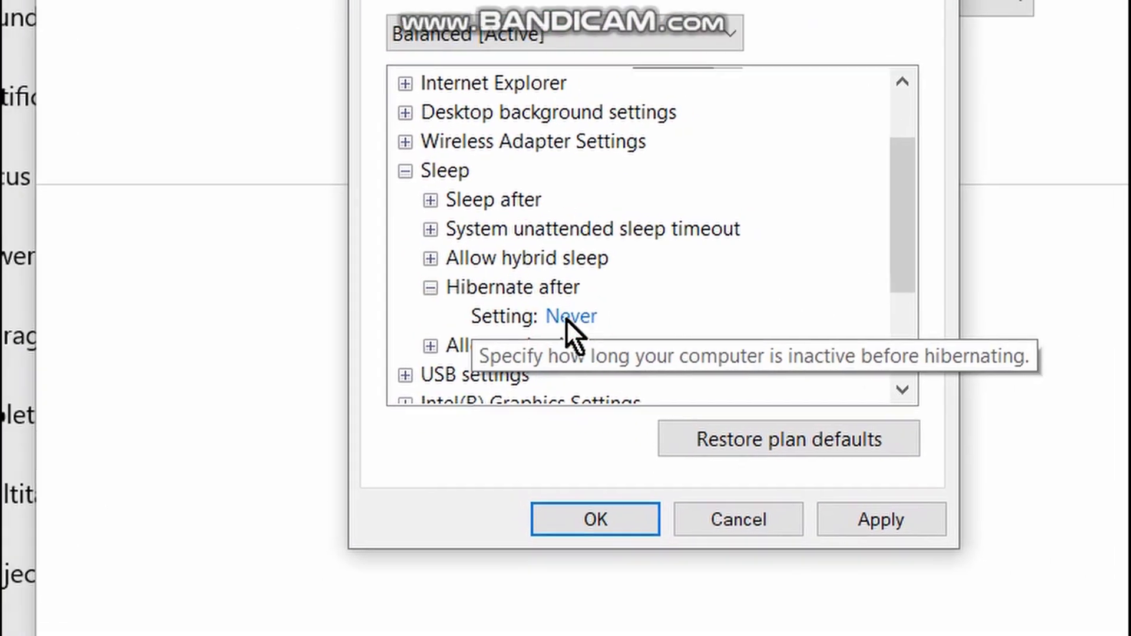
click(570, 349)
click(565, 353)
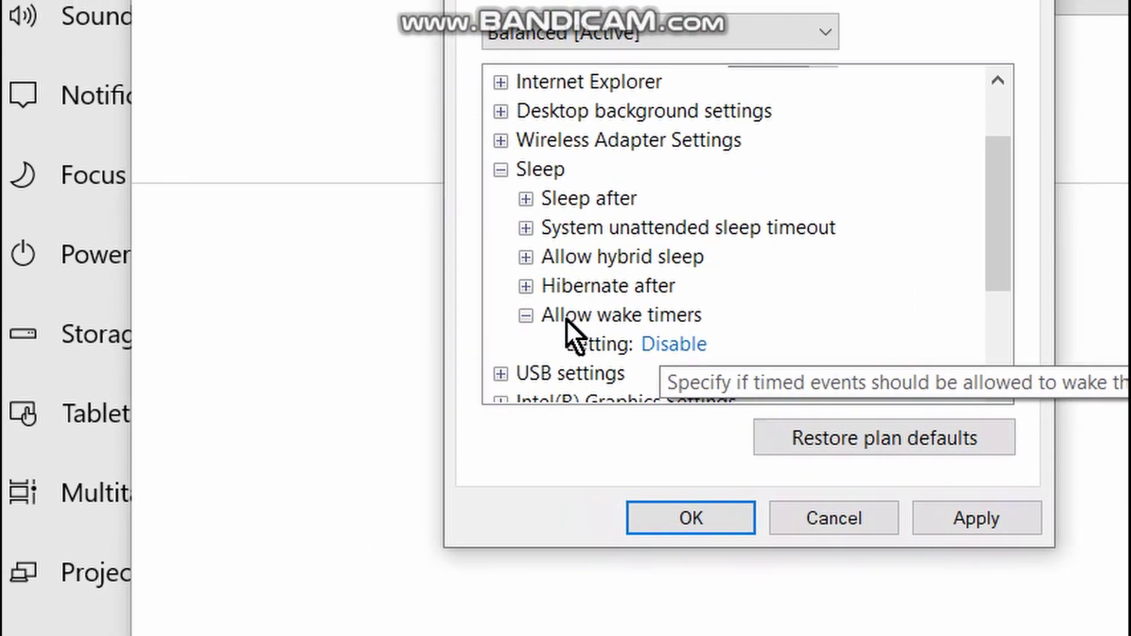
click(566, 320)
Step: Check that USB selective suspend is disabled, then collapse the USB, Sleep and Hard disk groups
scroll(701, 242, down, 2)
click(532, 206)
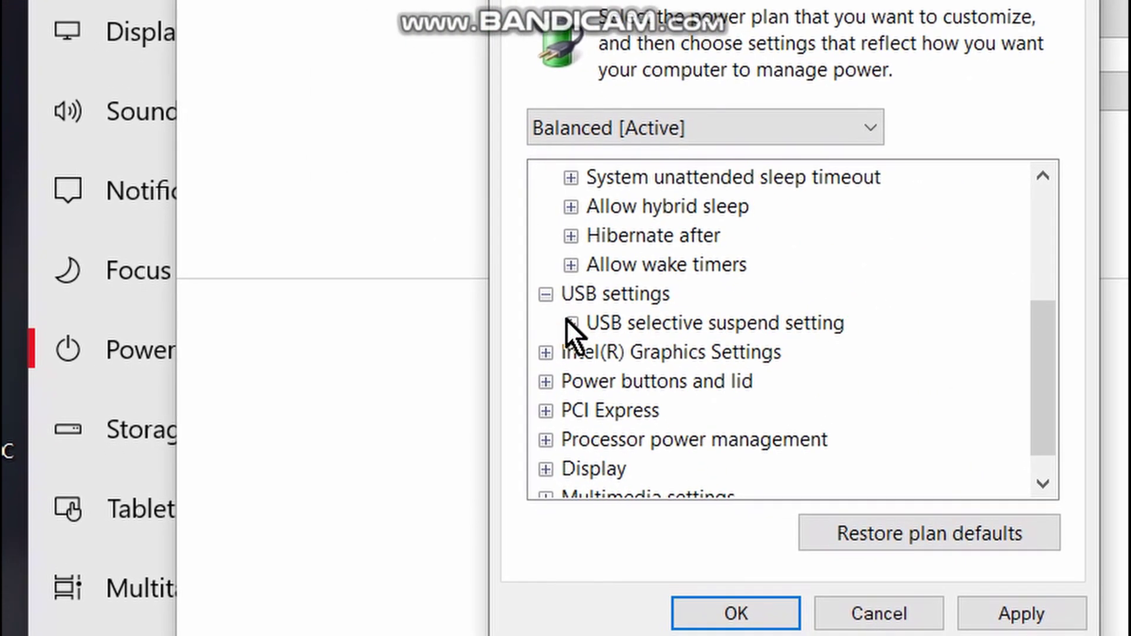
click(591, 346)
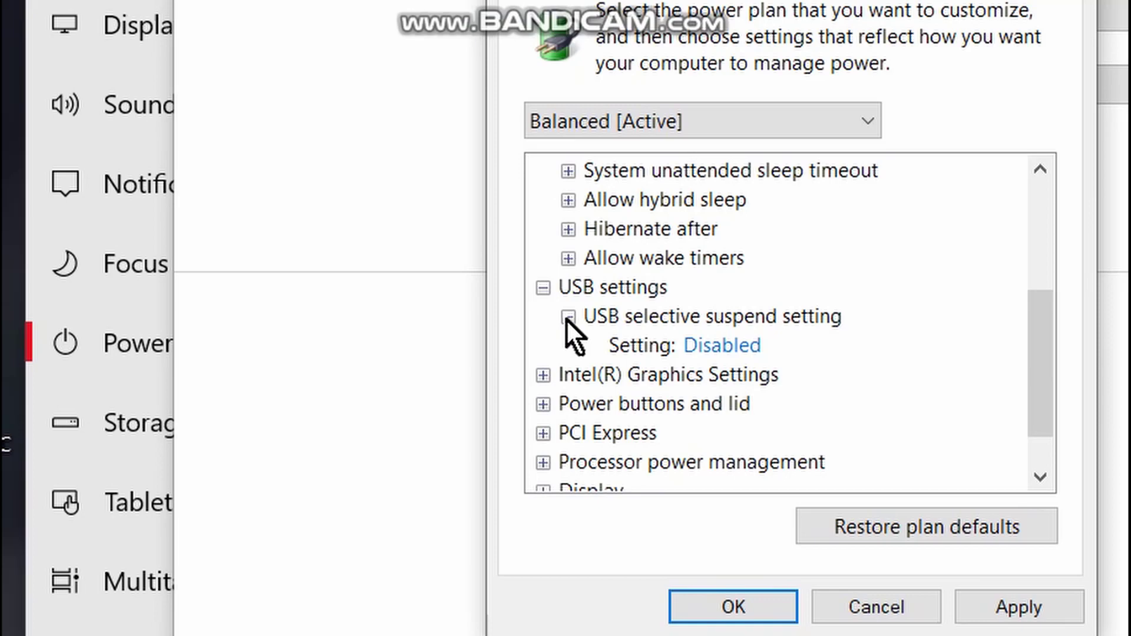
click(429, 274)
click(567, 319)
scroll(567, 319, up, 3)
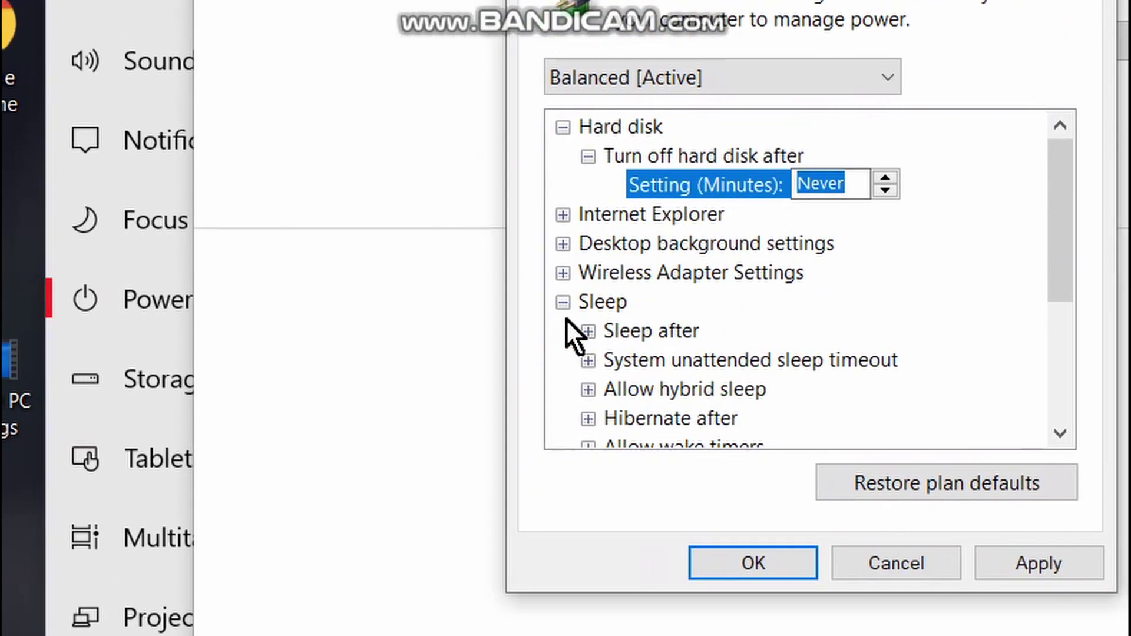
click(567, 320)
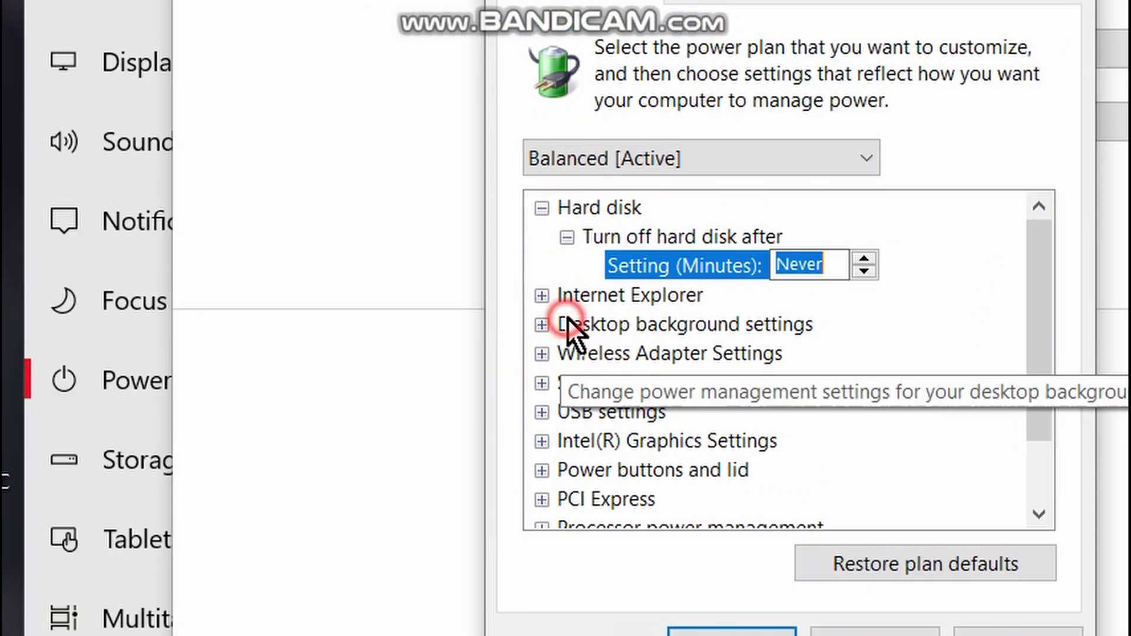
click(566, 237)
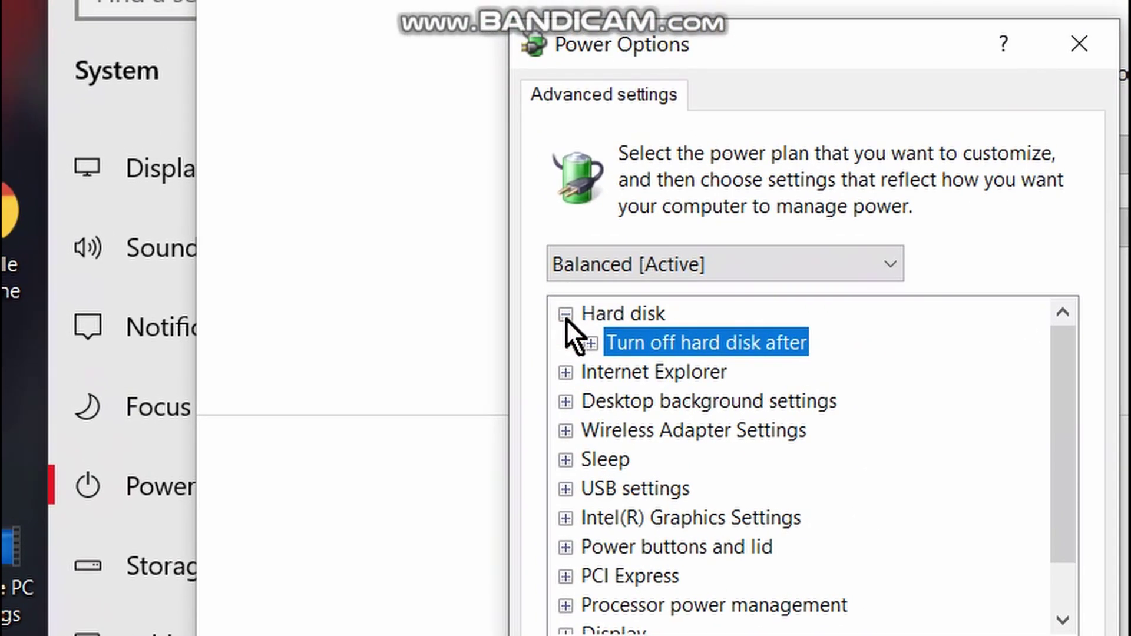
click(542, 208)
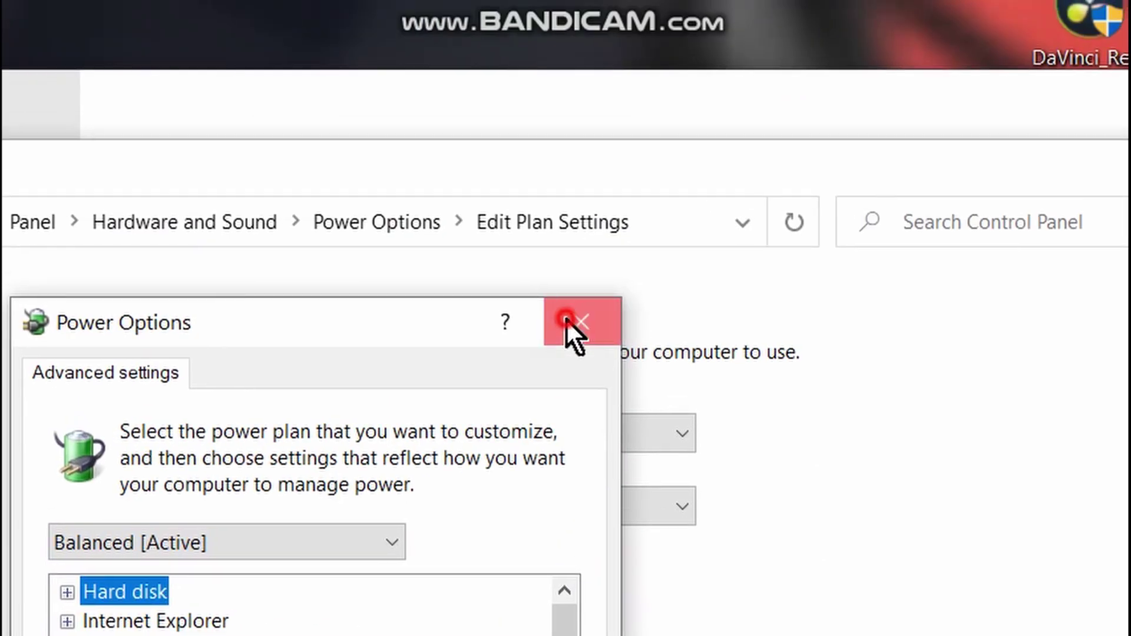
Step: Close the power settings windows, mark the 'Cables Inserted' checklist step, then move to the overheating step
click(623, 60)
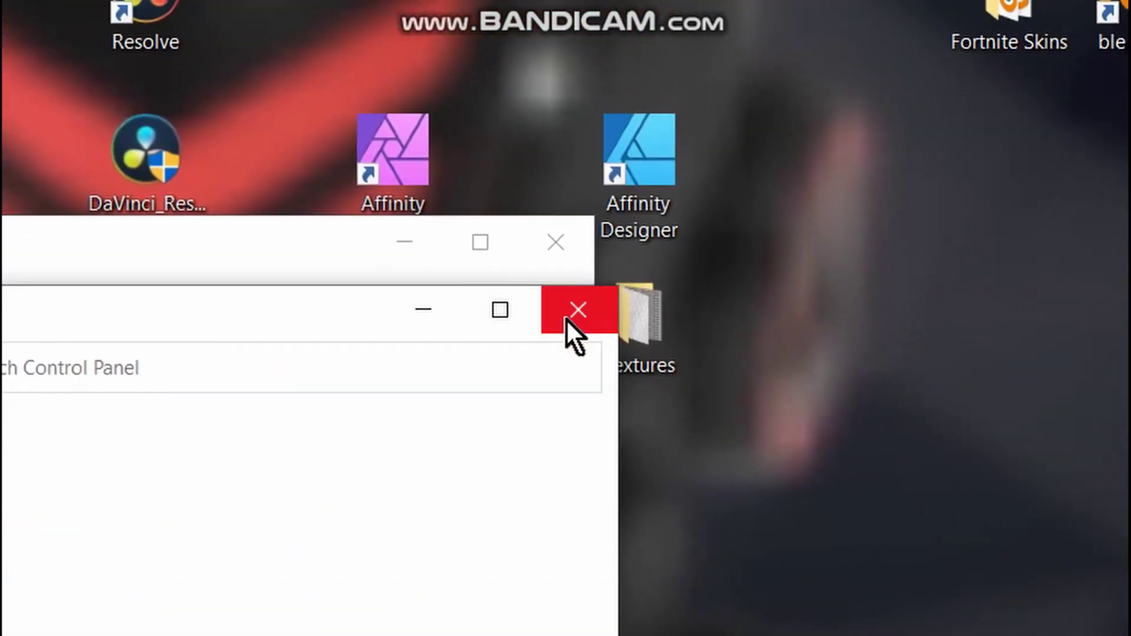
click(567, 319)
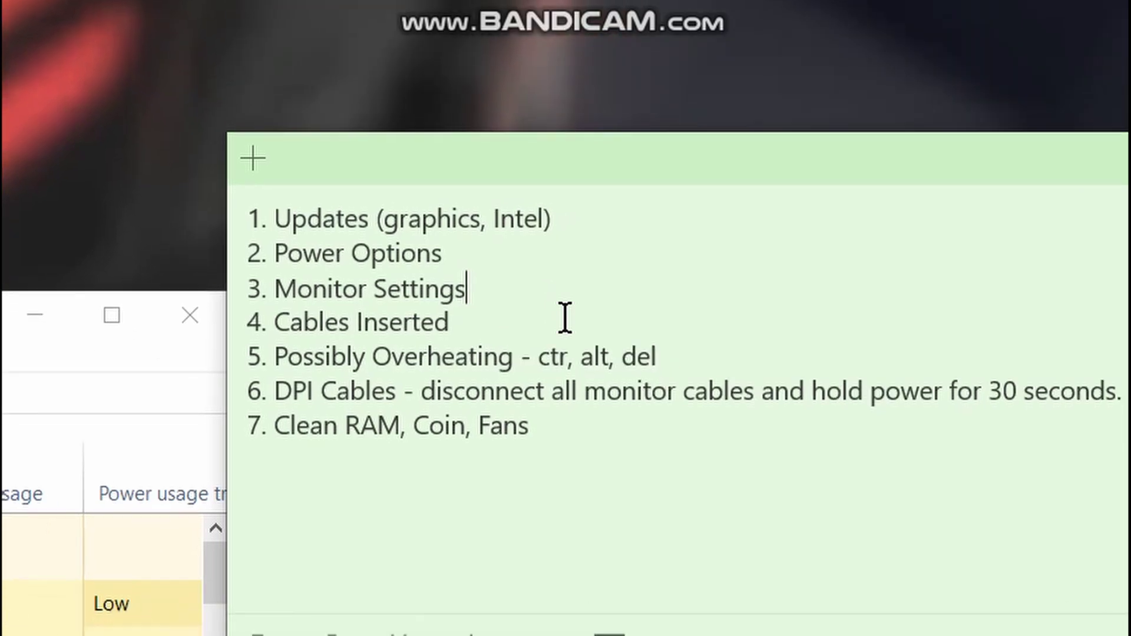
drag(534, 348, 326, 356)
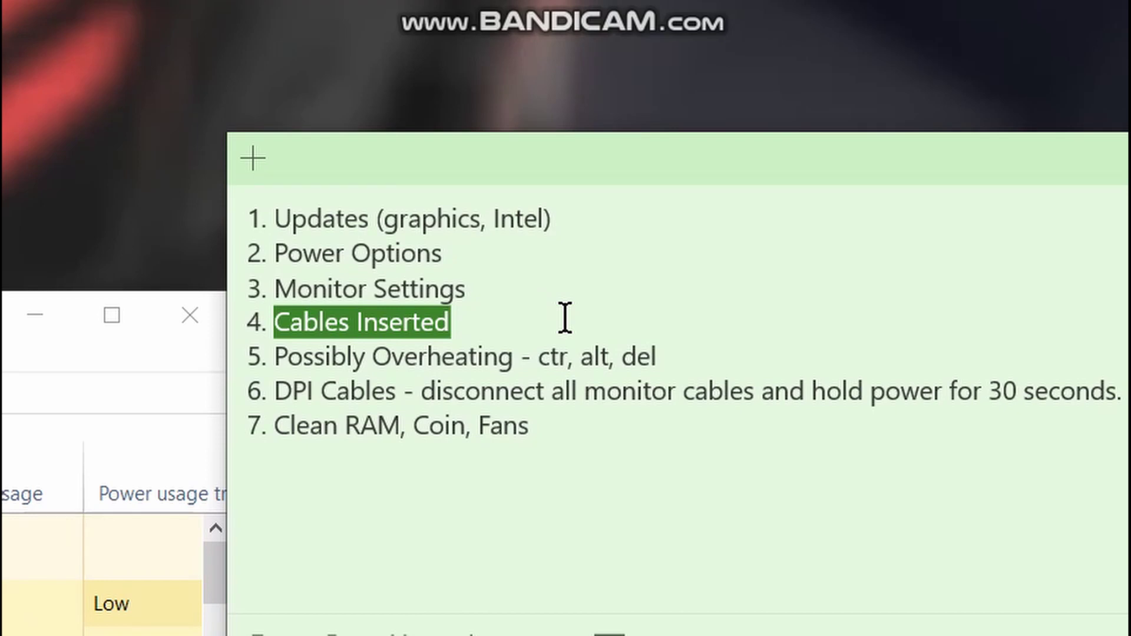
click(739, 365)
Step: Position Task Manager beside the checklist, review CPU (~9%) and memory (50%) usage, then close it
click(567, 319)
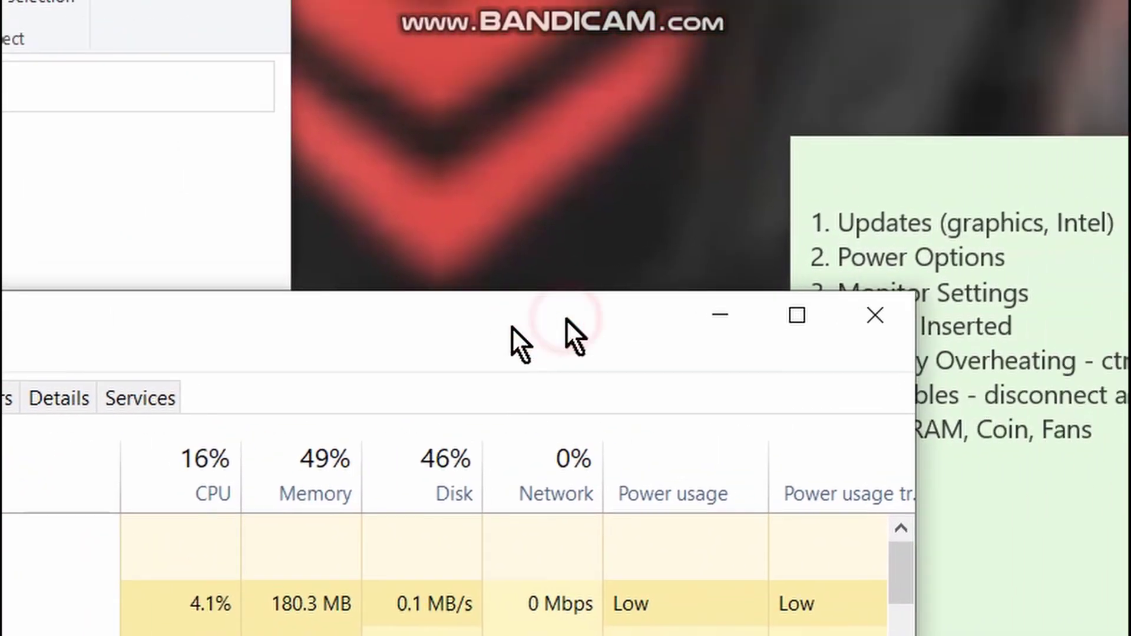
drag(567, 320, 1130, 411)
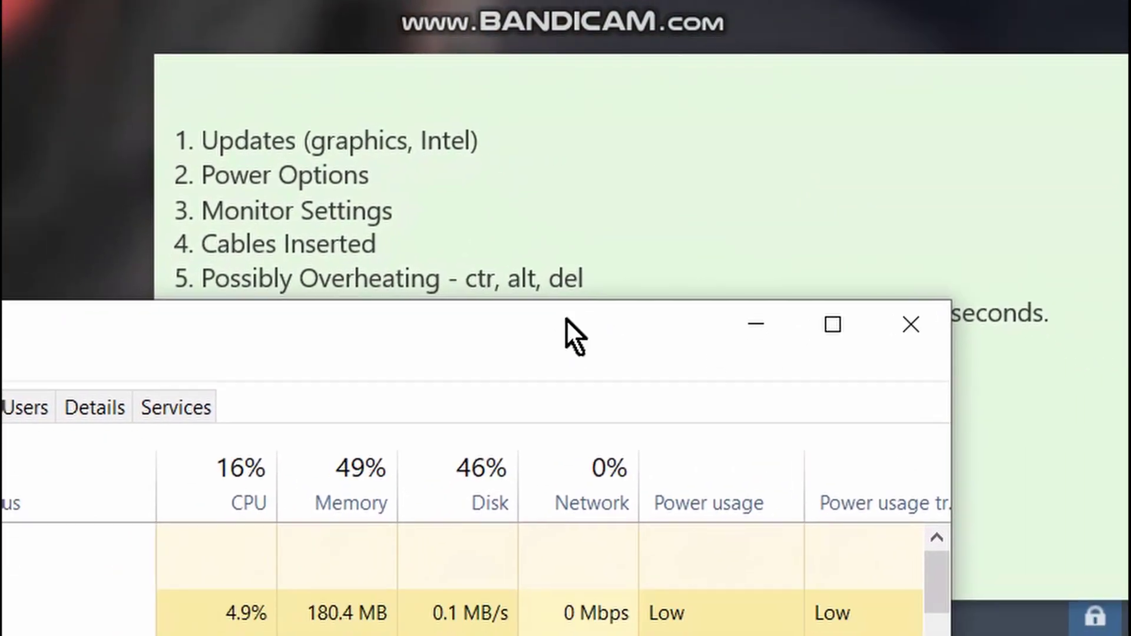
drag(619, 375, 734, 193)
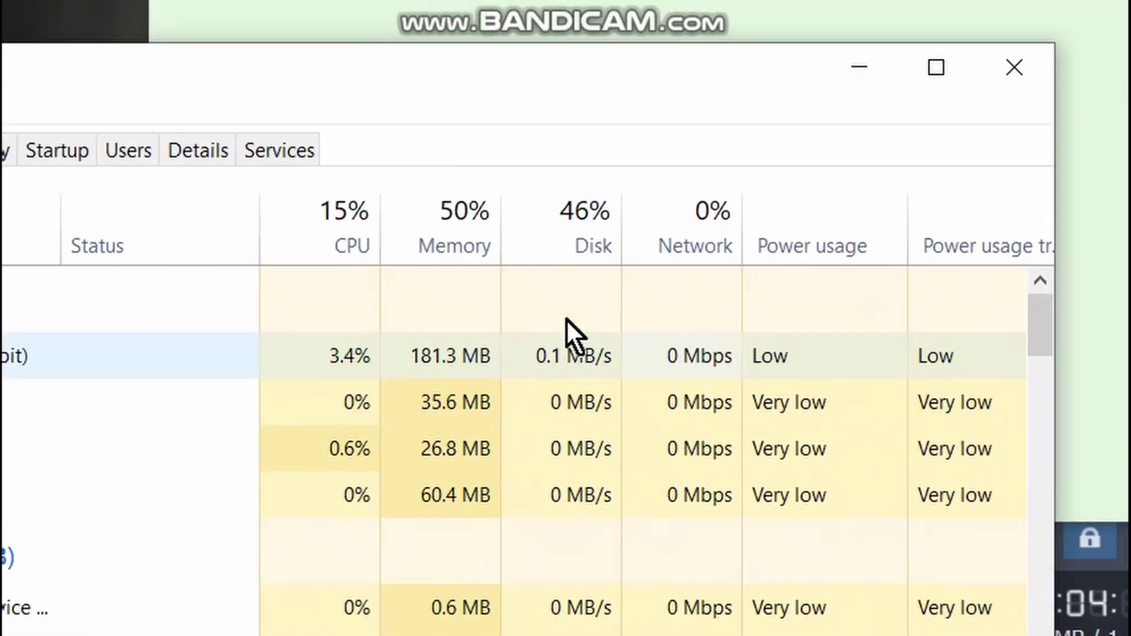
drag(708, 110, 675, 100)
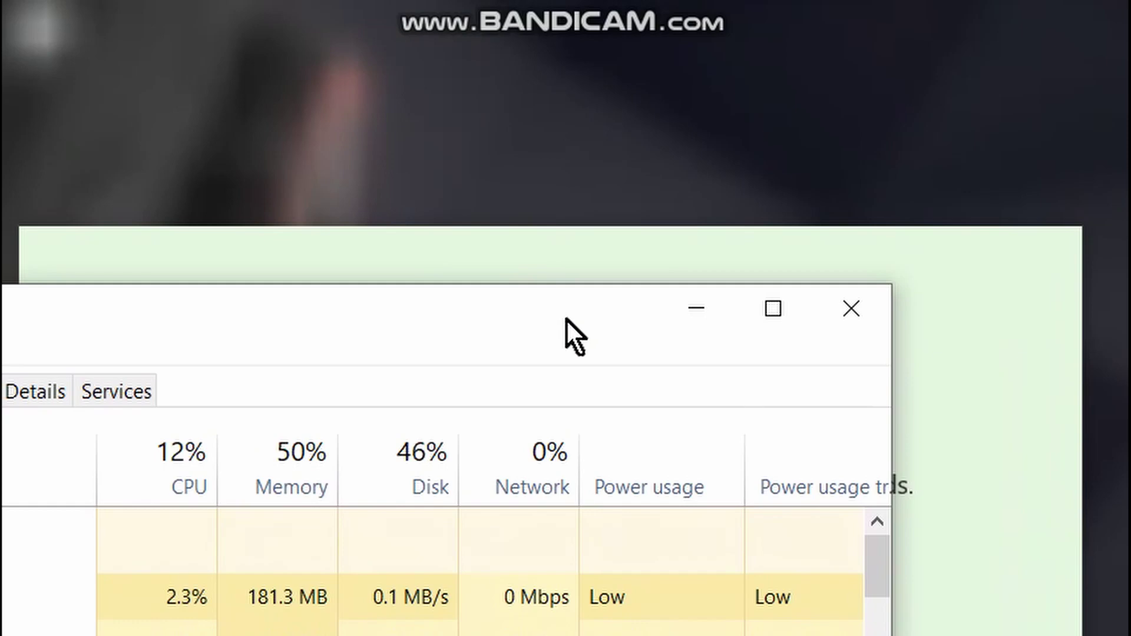
mouse_move(566, 320)
mouse_down()
mouse_move(539, 309)
mouse_move(561, 307)
mouse_up()
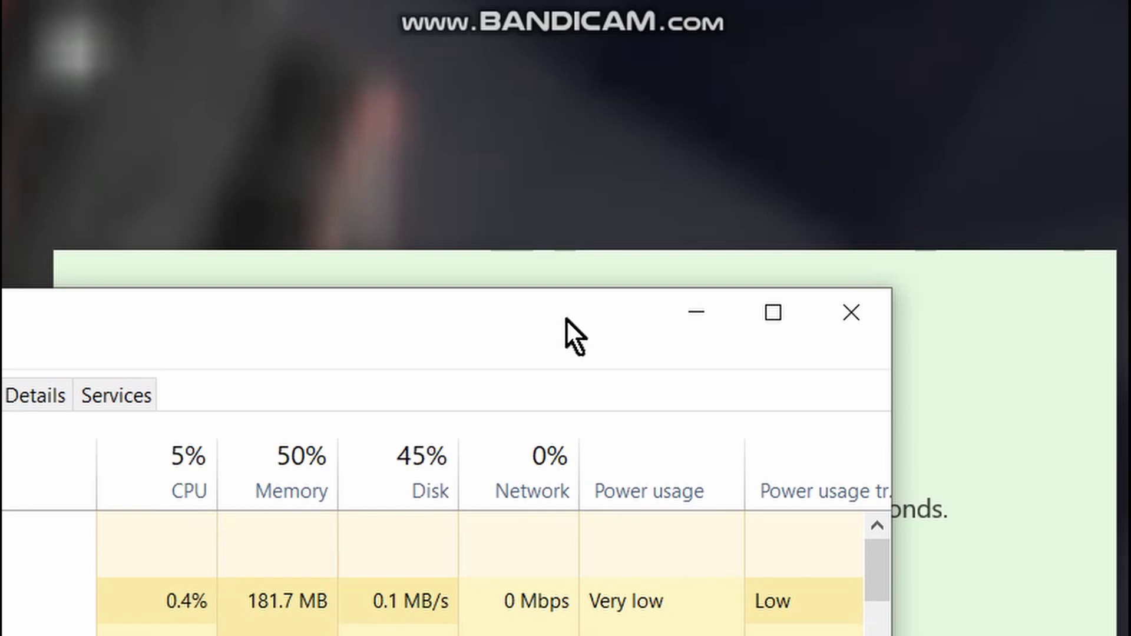
click(567, 320)
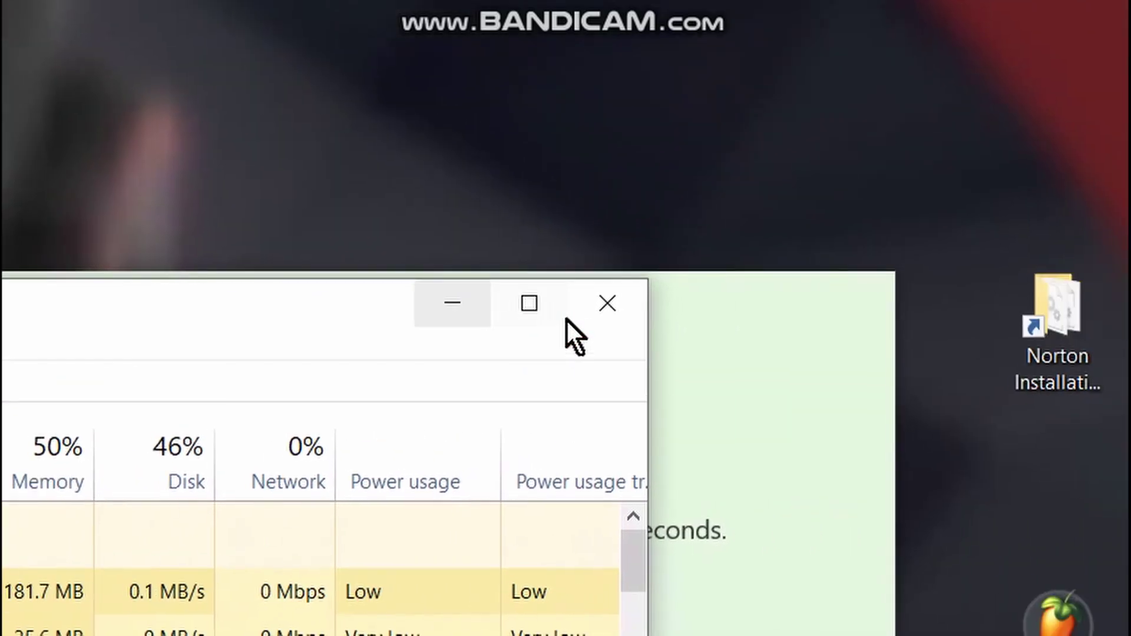
click(592, 314)
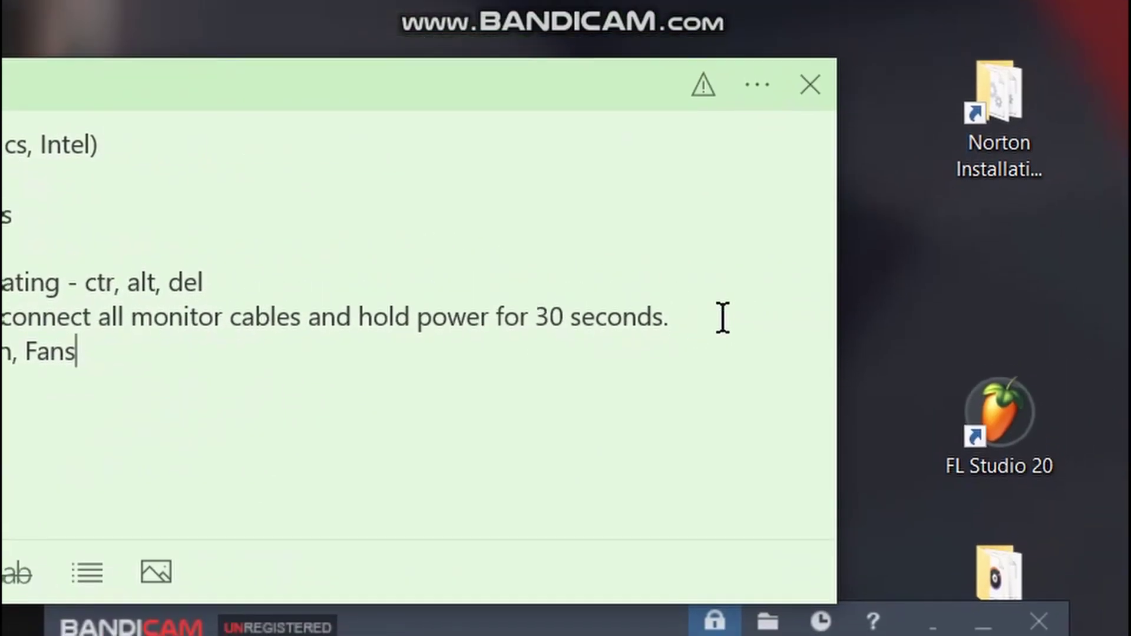
drag(902, 272, 84, 269)
drag(565, 318, 539, 315)
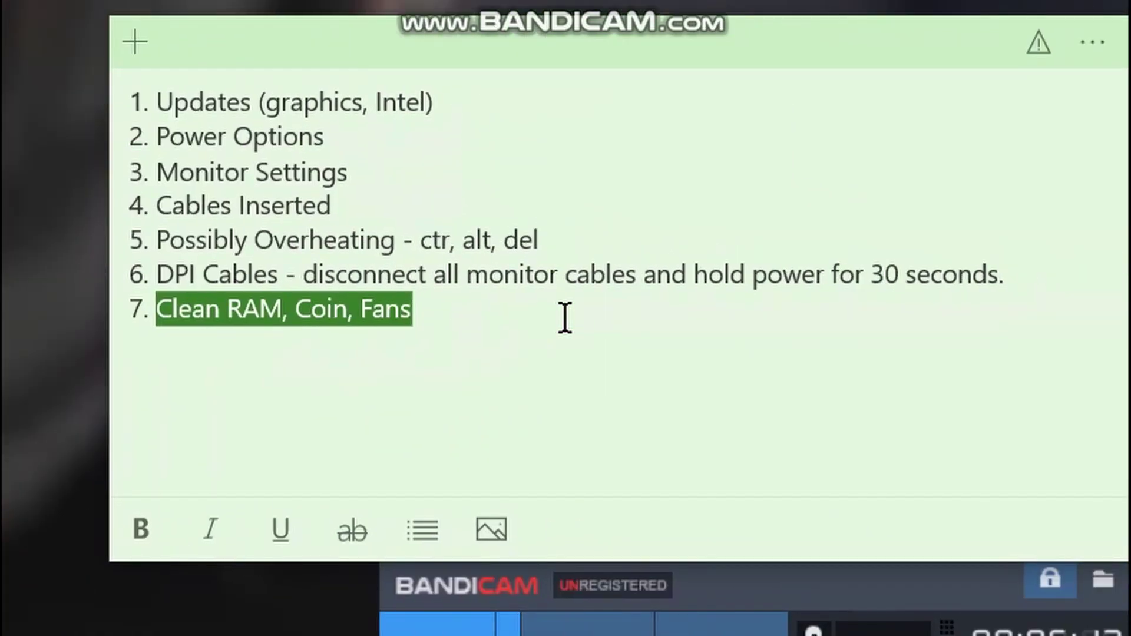
click(438, 310)
drag(294, 311, 349, 312)
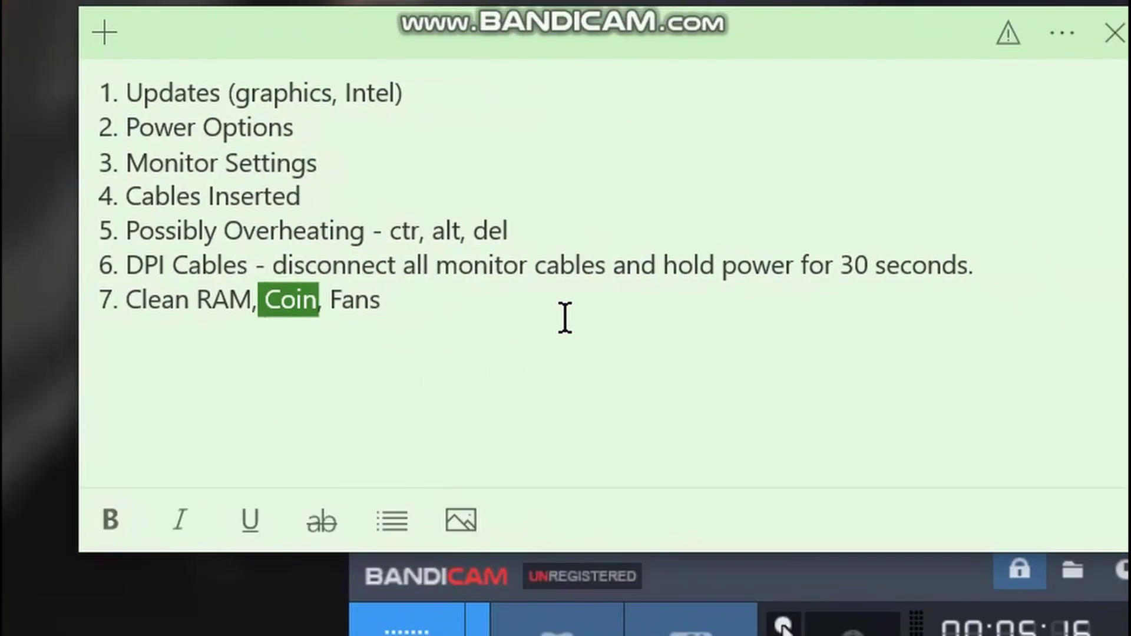
click(565, 319)
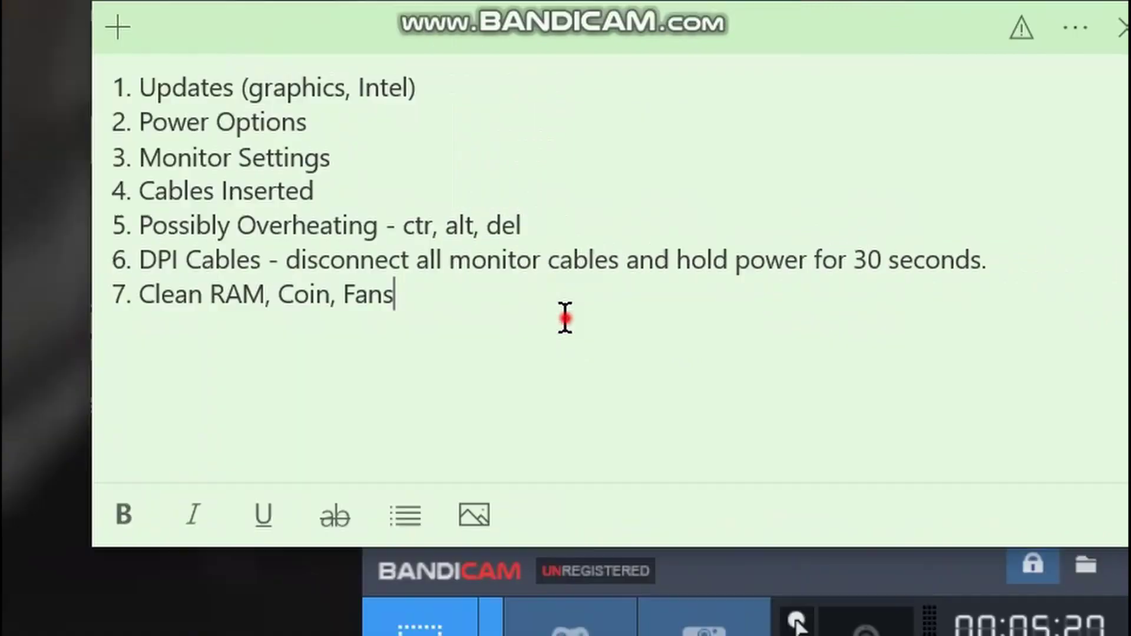
double_click(567, 319)
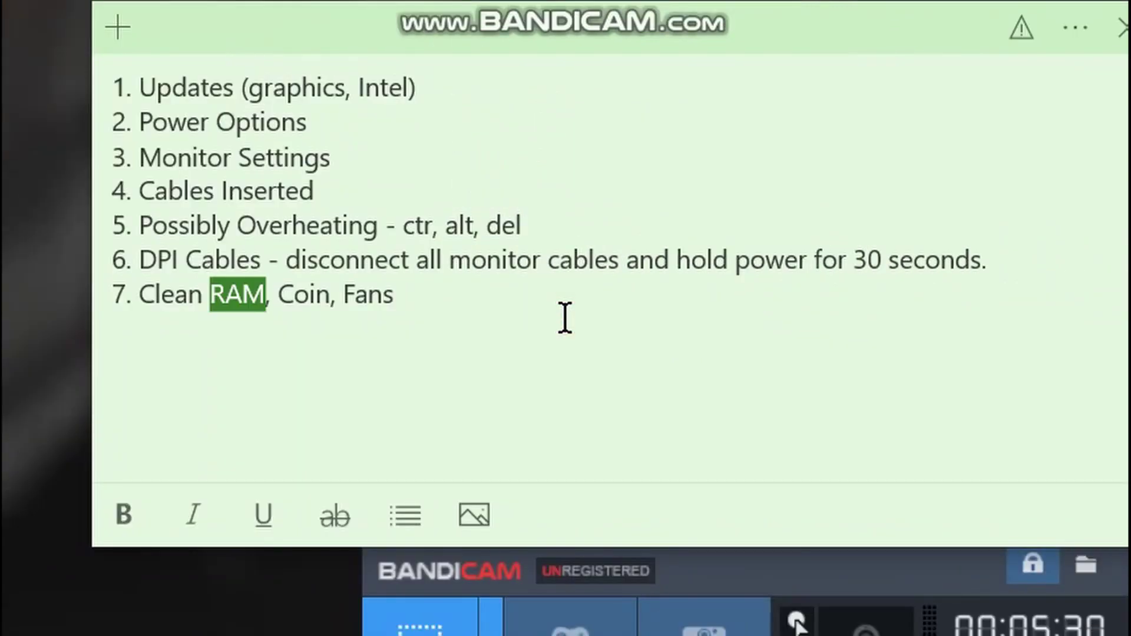
click(565, 319)
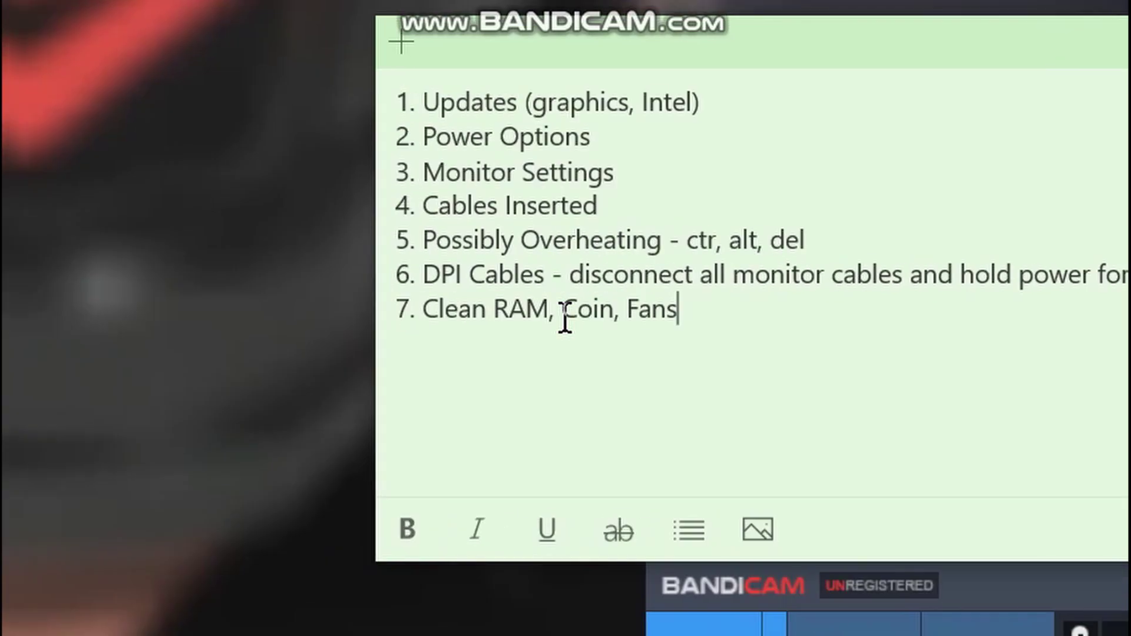
double_click(308, 313)
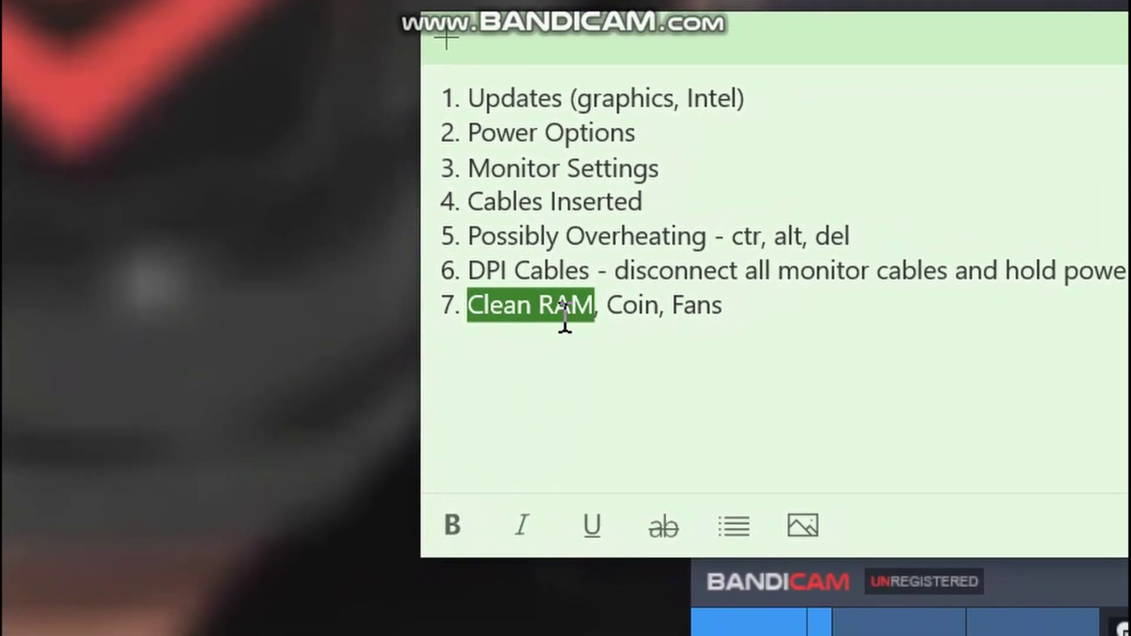
drag(828, 271, 848, 234)
click(734, 214)
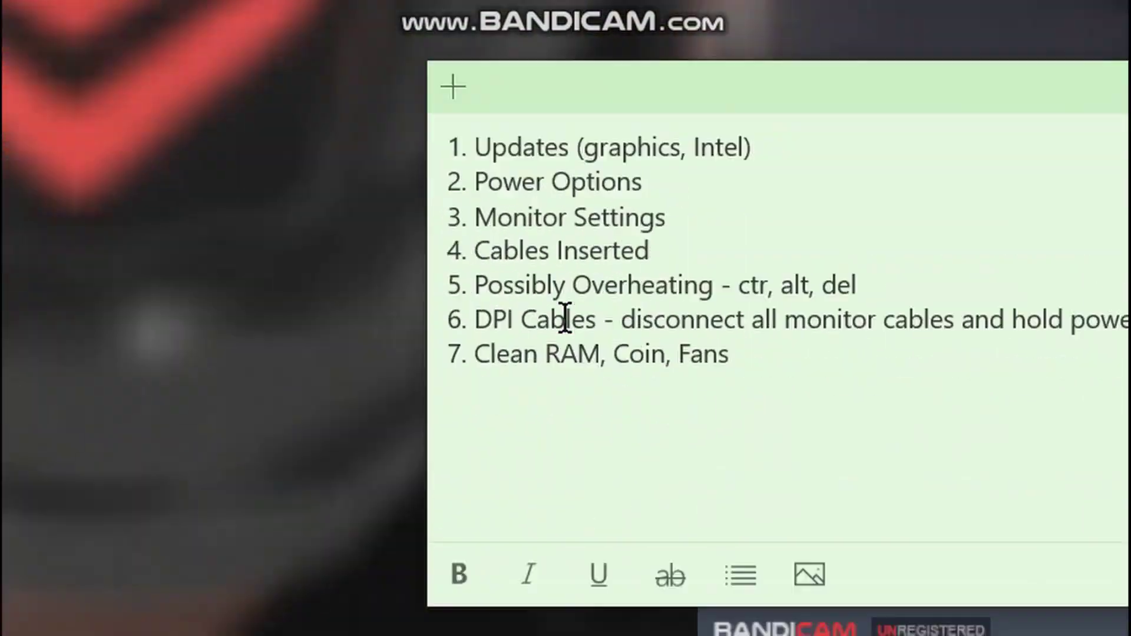